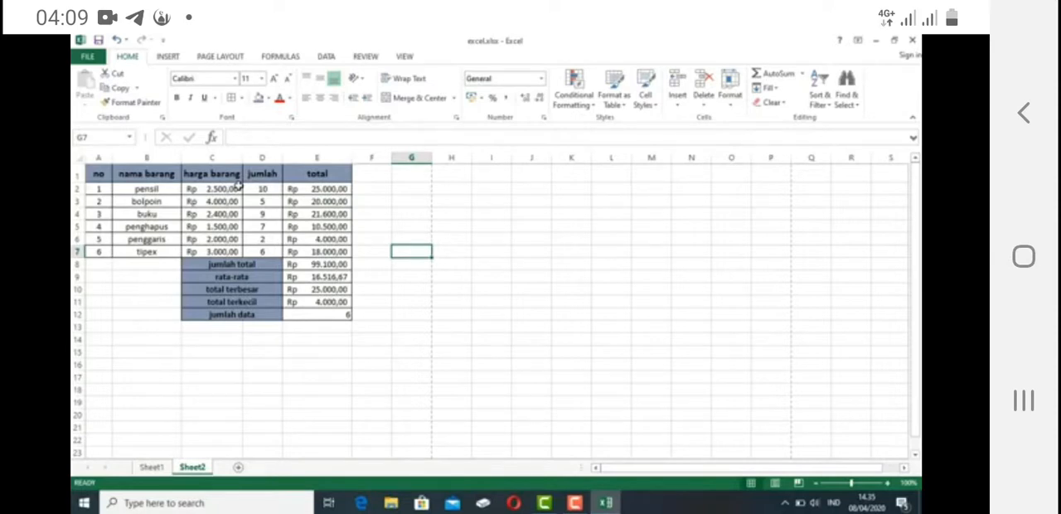
pyautogui.moveTo(128, 190); pyautogui.dragTo(317, 251)
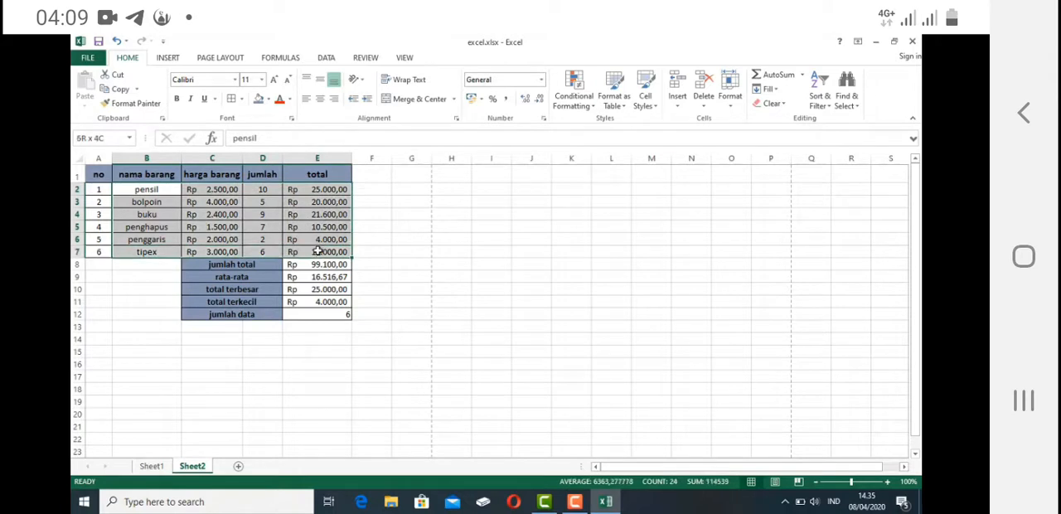
pyautogui.click(151, 189)
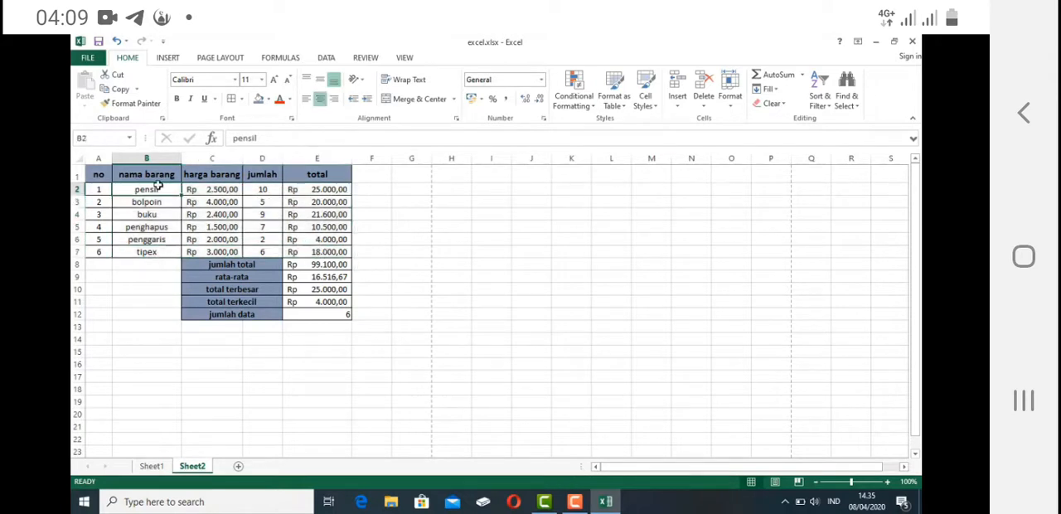
pyautogui.moveTo(157, 187); pyautogui.dragTo(294, 265)
pyautogui.click(368, 211)
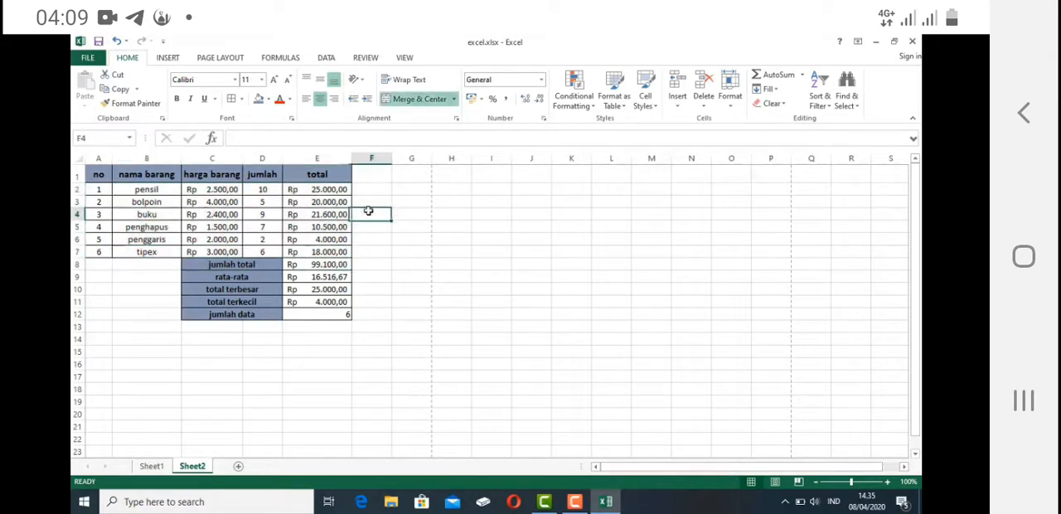
# - Custom sort the data in B2:E7 by the harga barang column's values, ordered Largest to Smallest
pyautogui.moveTo(157, 191); pyautogui.dragTo(282, 245)
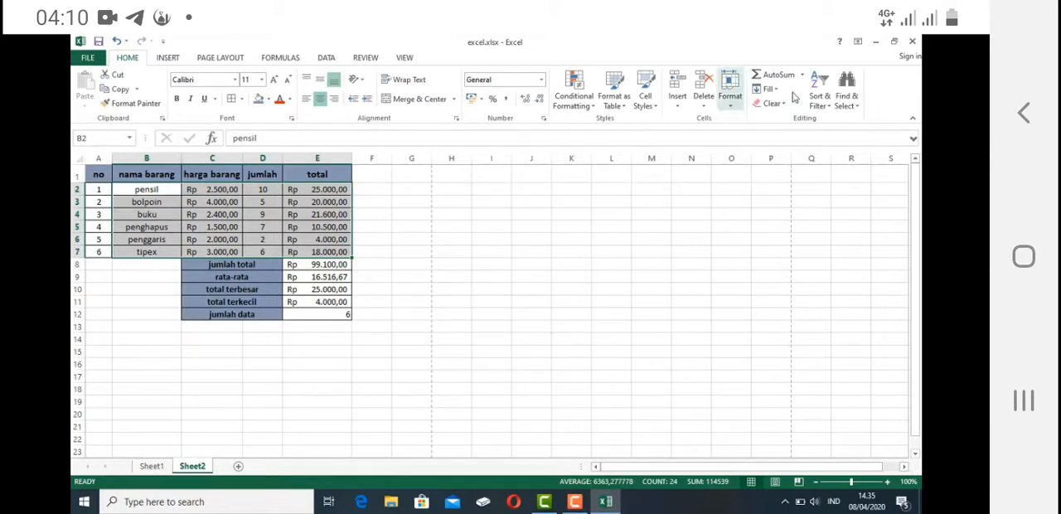
pyautogui.click(823, 108)
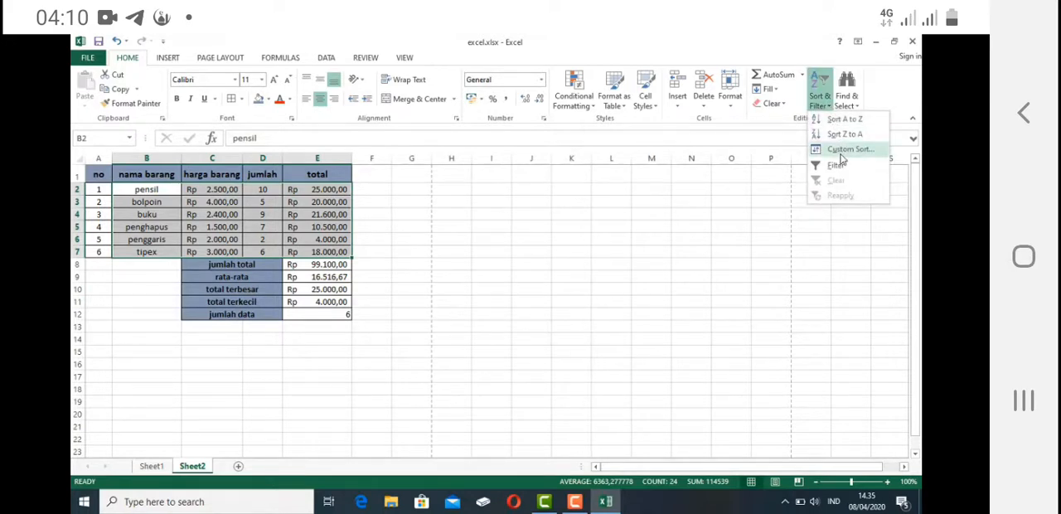
pyautogui.click(841, 150)
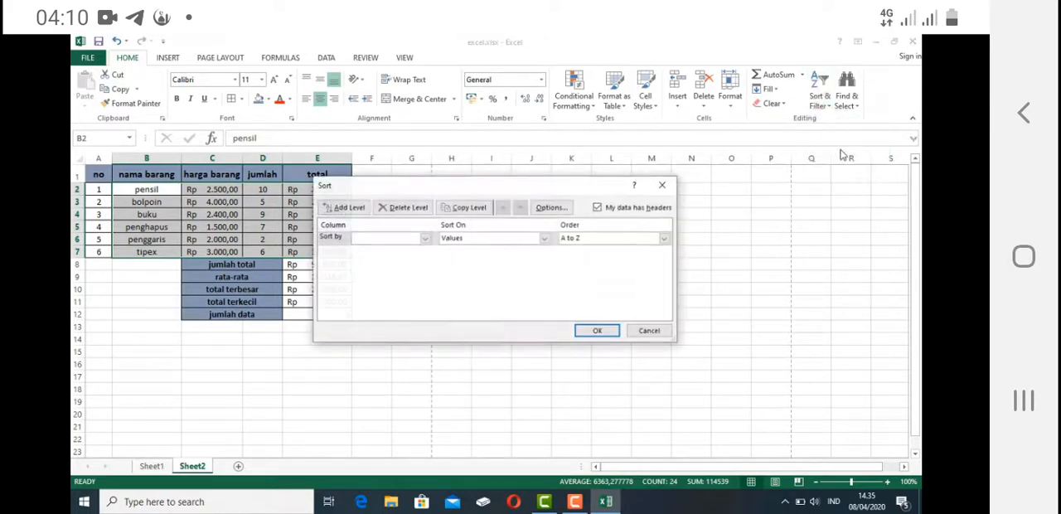
pyautogui.click(424, 238)
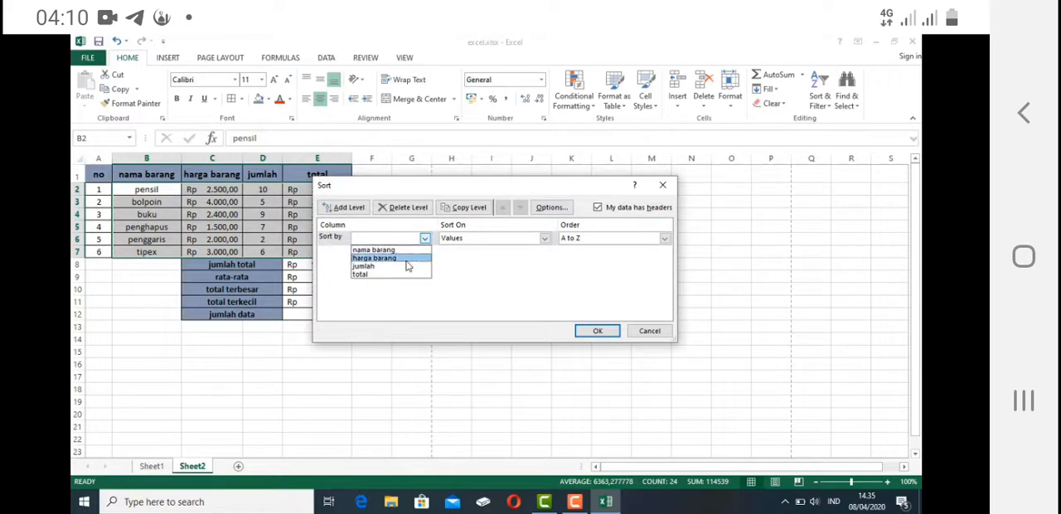
pyautogui.click(410, 257)
pyautogui.click(664, 238)
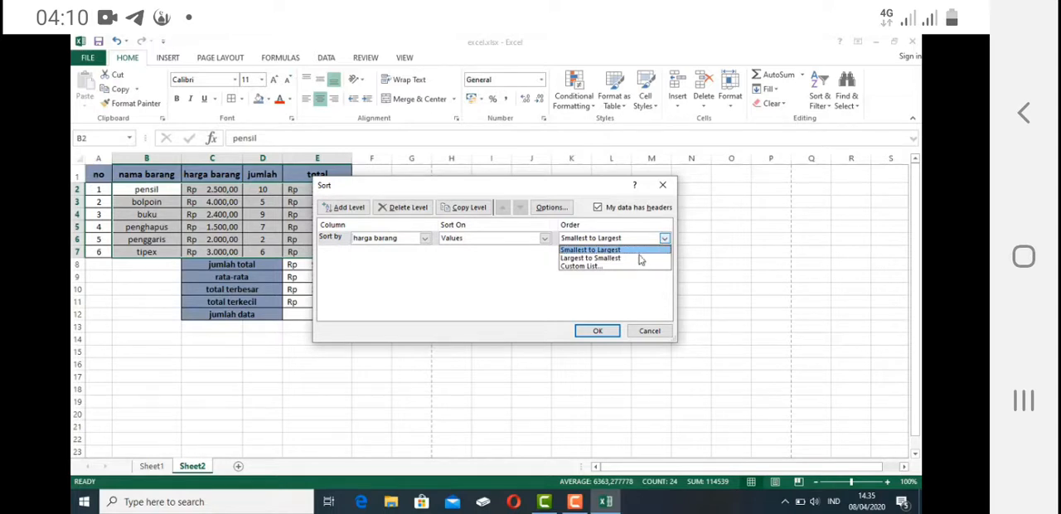
pyautogui.click(639, 258)
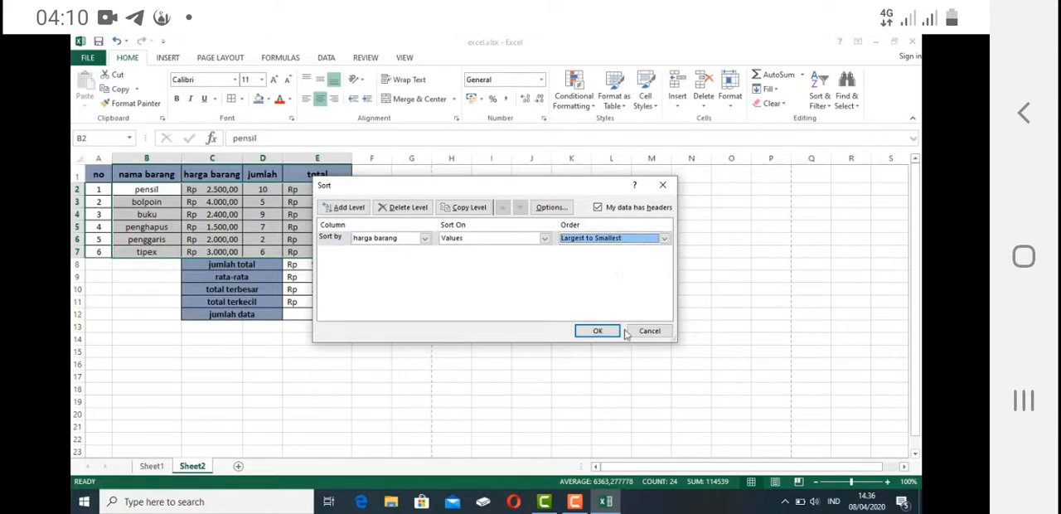
pyautogui.click(598, 330)
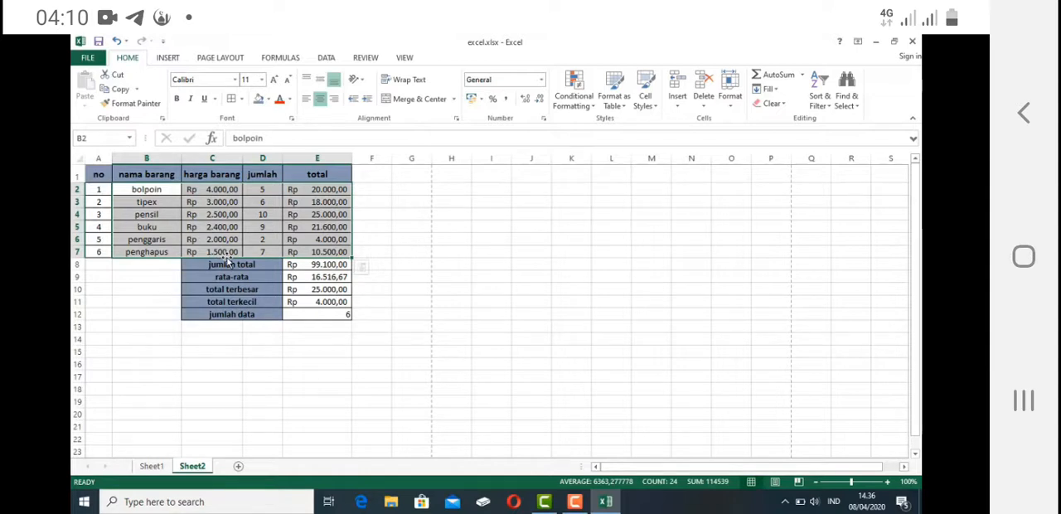
# - Turn on filtering for the item table in A1:E7, including its header row
pyautogui.click(370, 215)
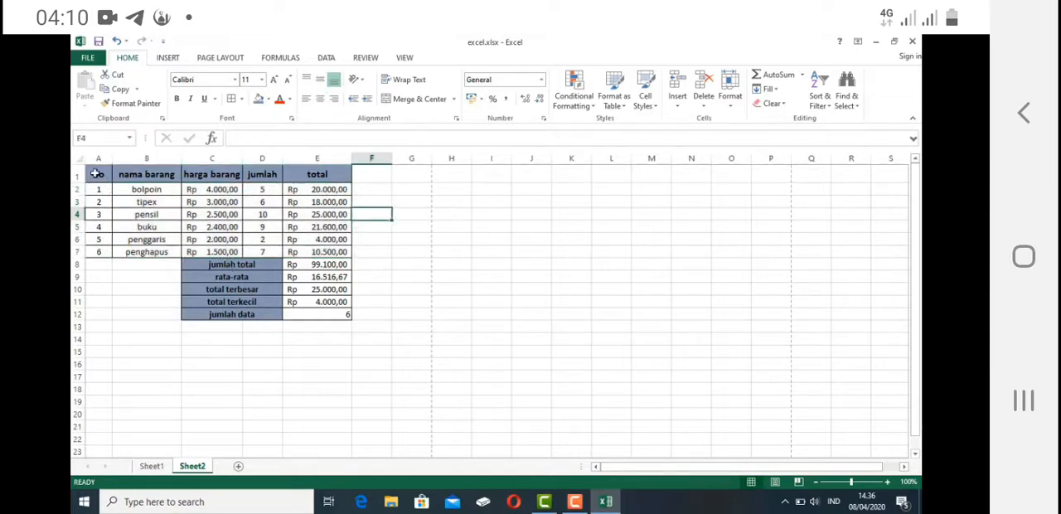
pyautogui.moveTo(98, 174); pyautogui.dragTo(322, 251)
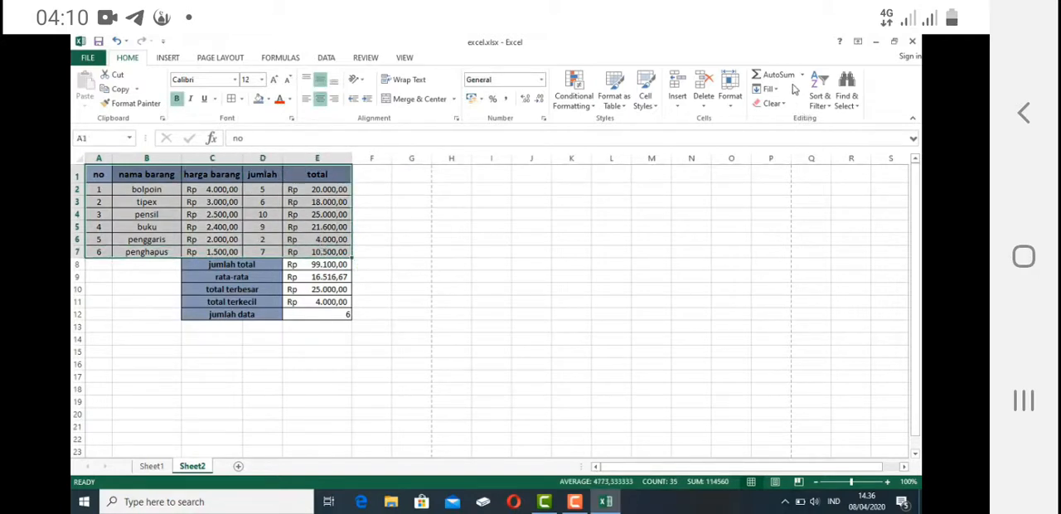
pyautogui.click(819, 98)
pyautogui.click(833, 165)
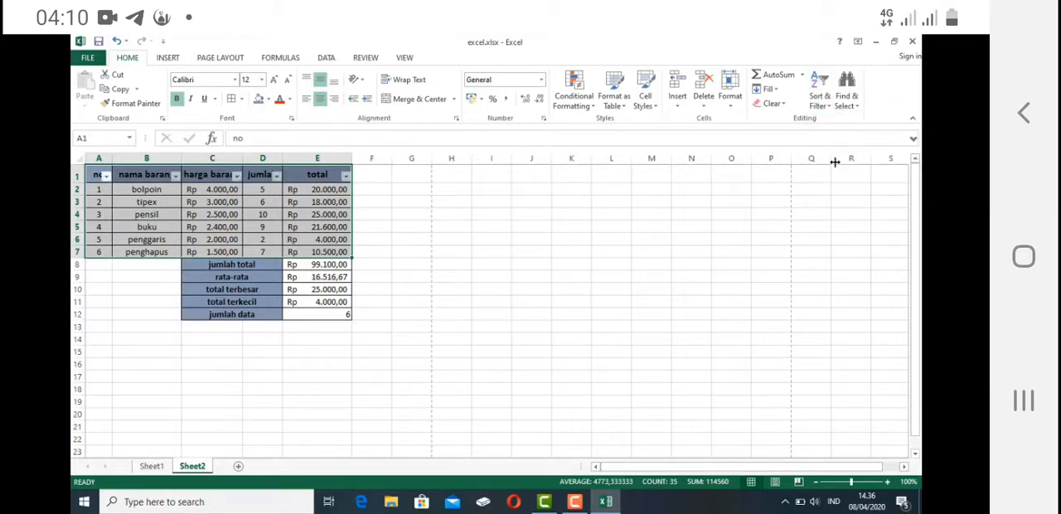
# - Filter the nama barang column to exclude penggaris, penghapus, pensil and tipex, keeping bolpoin, buku and blanks
pyautogui.click(149, 215)
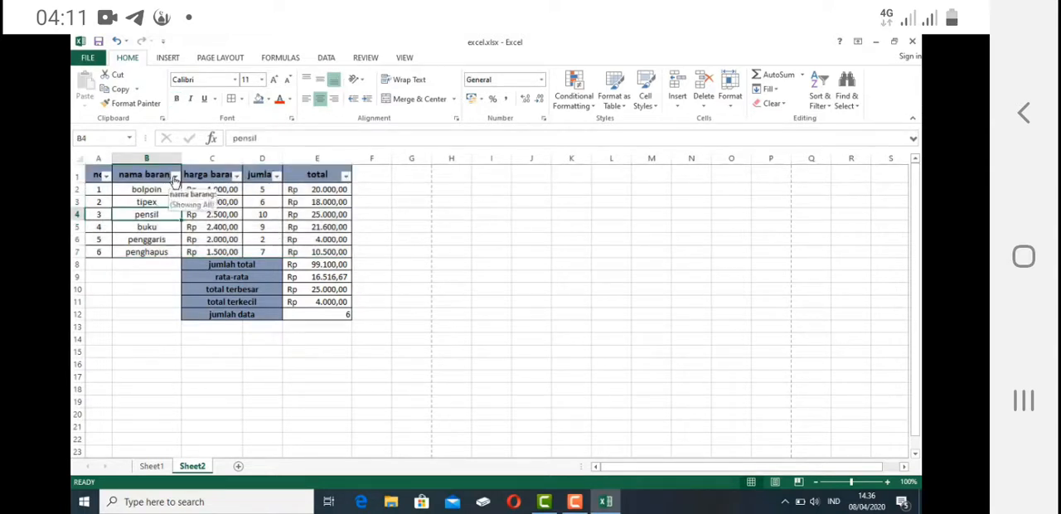
pyautogui.click(175, 177)
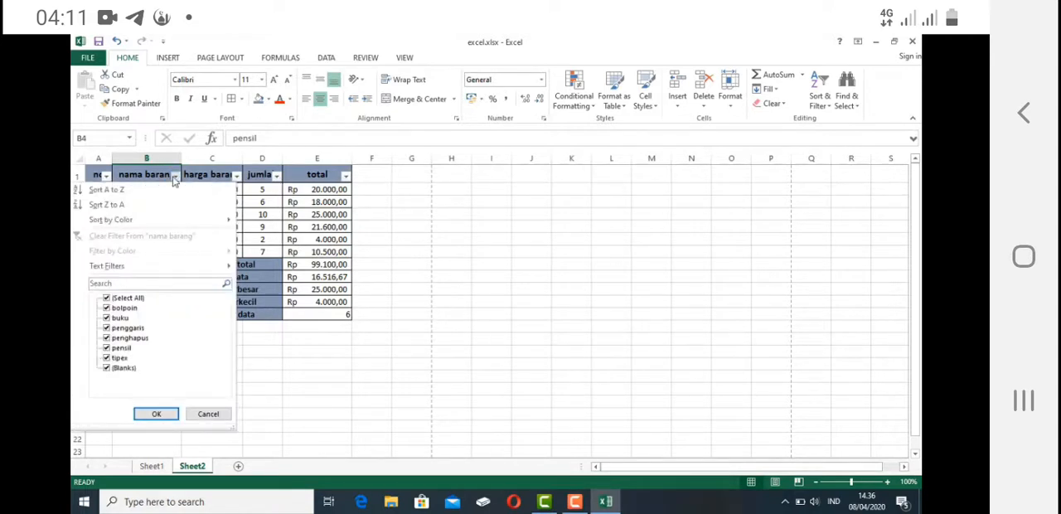
pyautogui.click(107, 329)
pyautogui.click(107, 338)
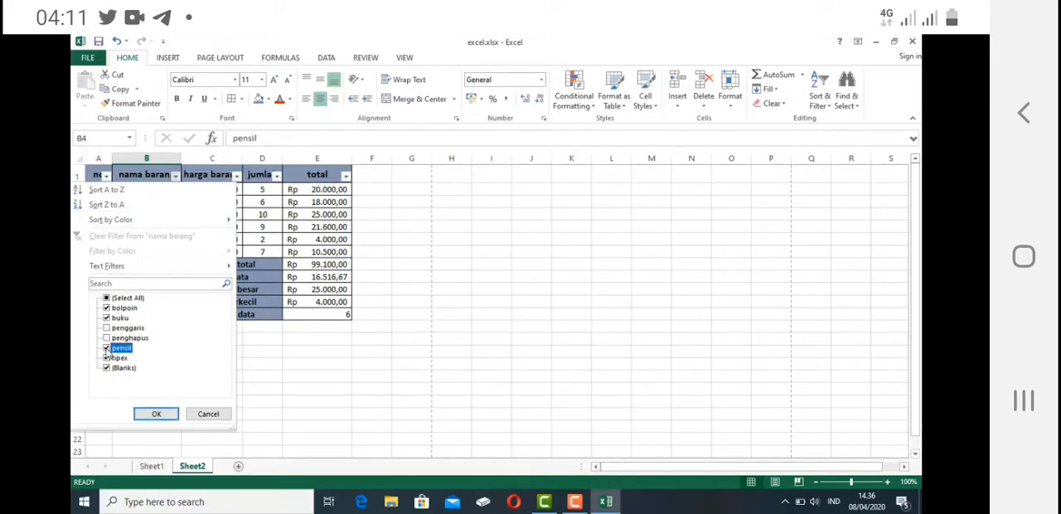
pyautogui.click(107, 349)
pyautogui.click(107, 358)
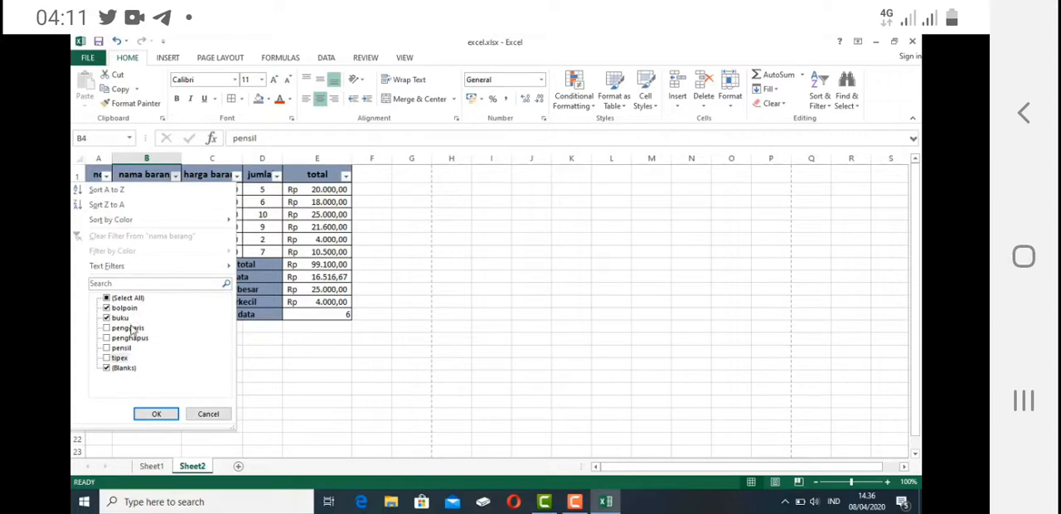
pyautogui.click(152, 418)
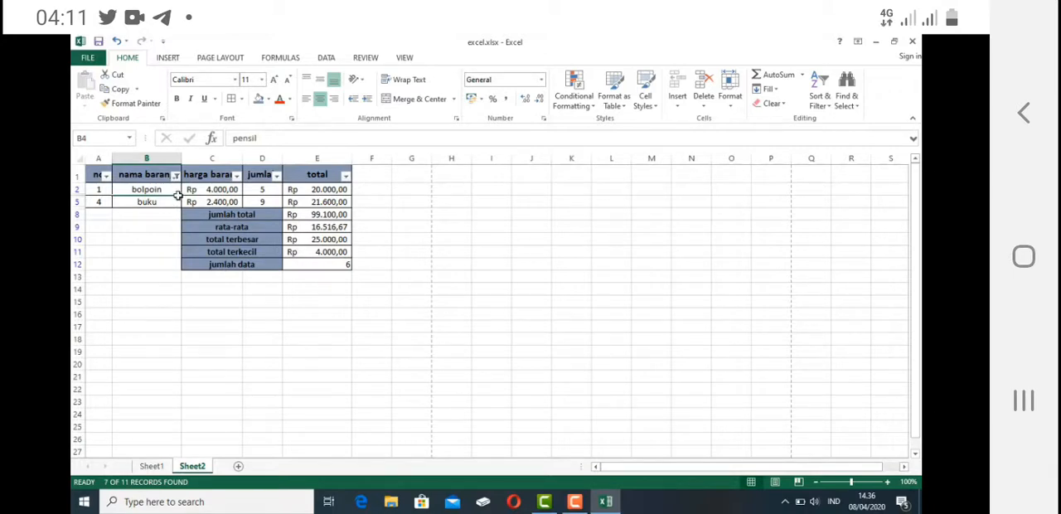
# - Turn off filtering for the item table
pyautogui.click(827, 107)
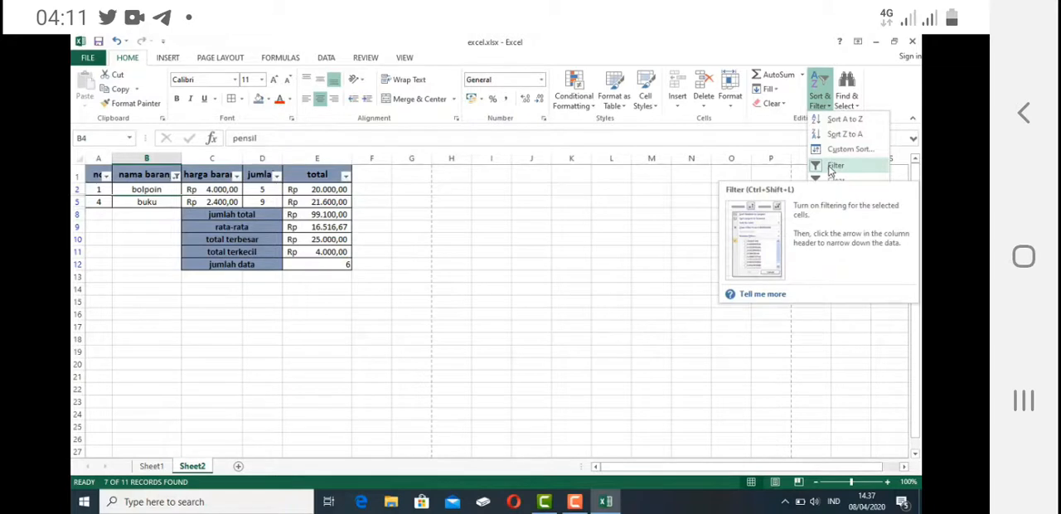
pyautogui.click(831, 167)
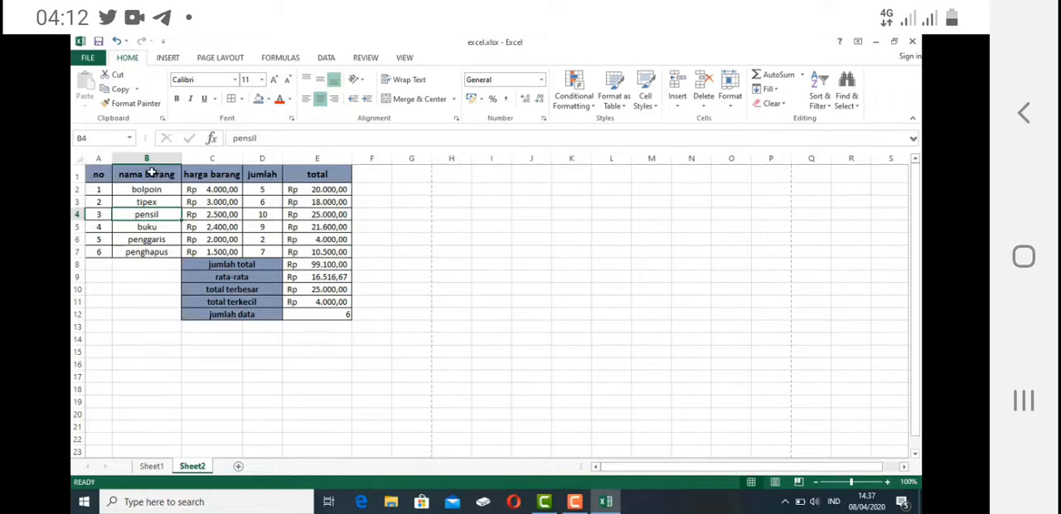
# - Select the nama barang column B1:B7 together with the total column E1:E7 as the chart data
pyautogui.moveTo(151, 171); pyautogui.dragTo(147, 251)
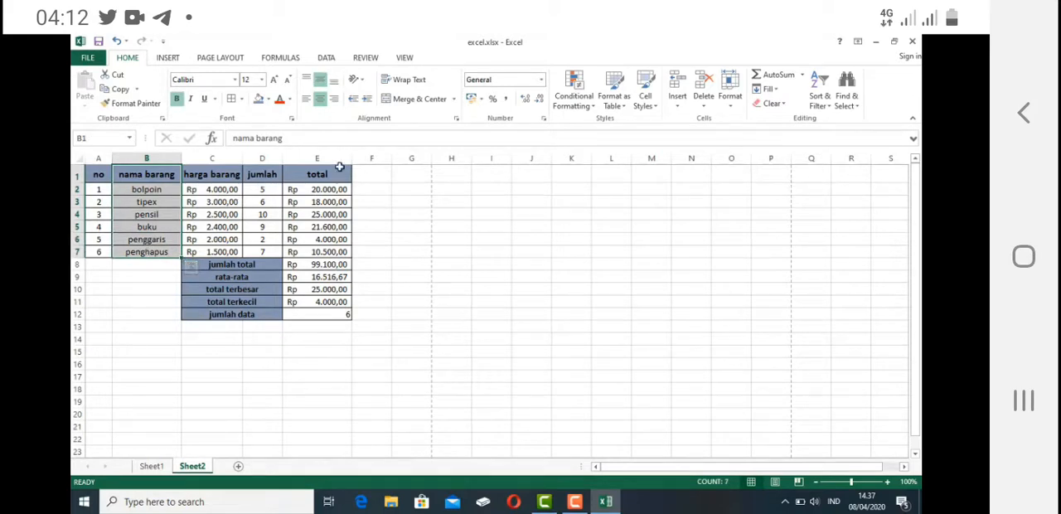
pyautogui.moveTo(332, 172); pyautogui.dragTo(342, 255)
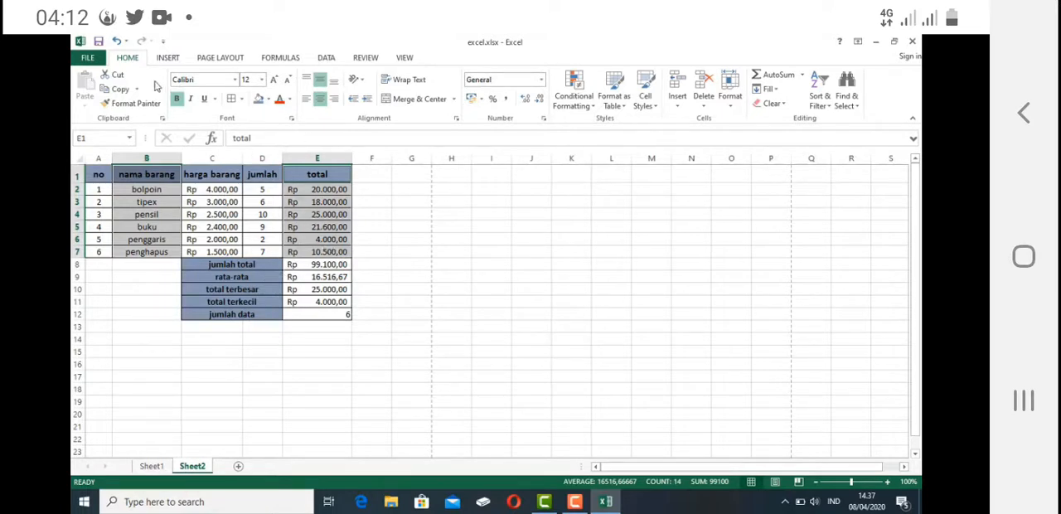
# - Examine the available chart types, including column, bar, stock and radar, line, area, combo, pie and scatter
pyautogui.click(168, 58)
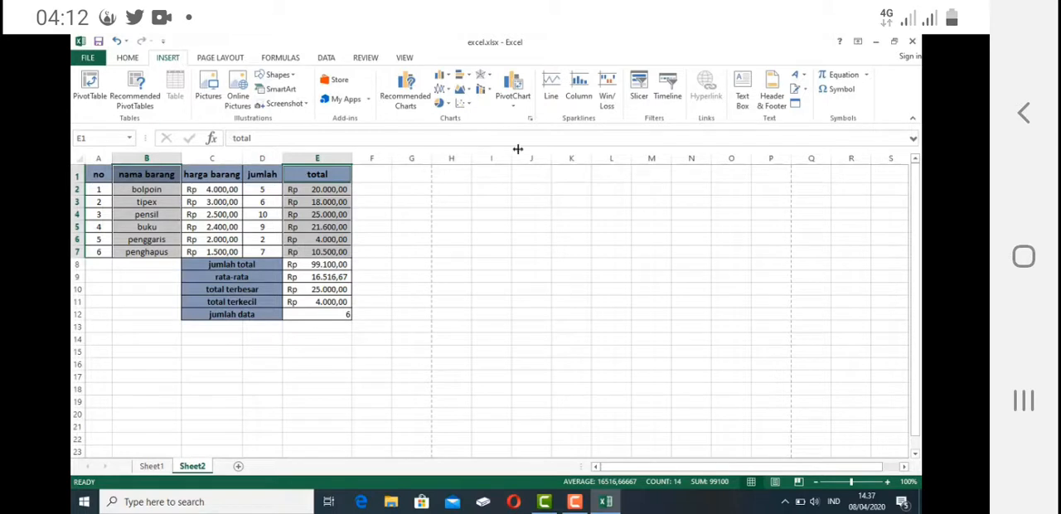
pyautogui.click(441, 75)
pyautogui.click(469, 80)
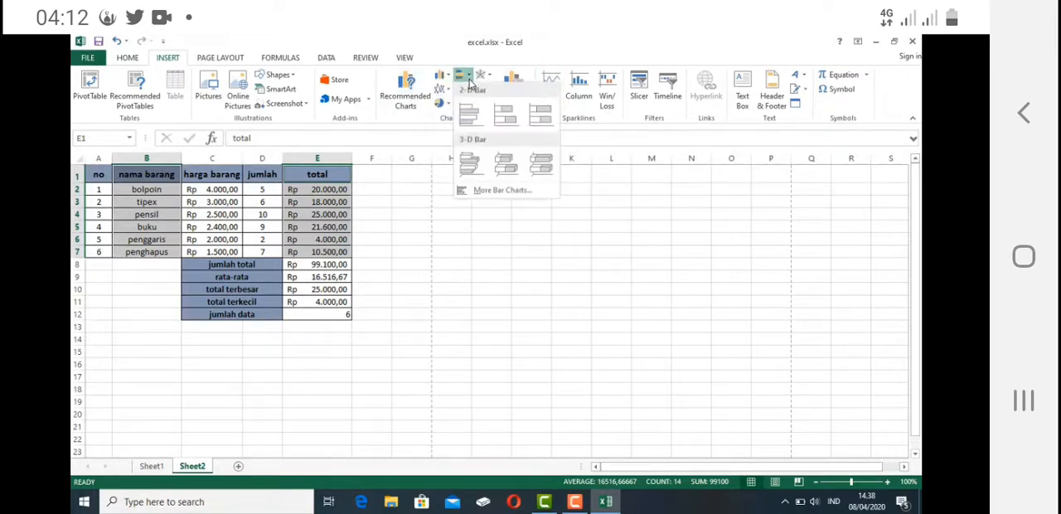
pyautogui.click(492, 77)
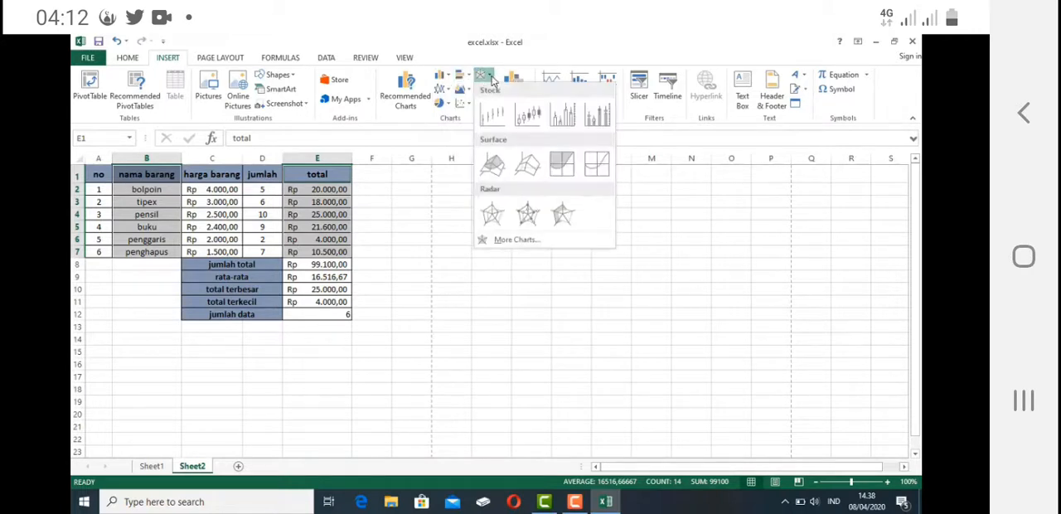
pyautogui.click(450, 90)
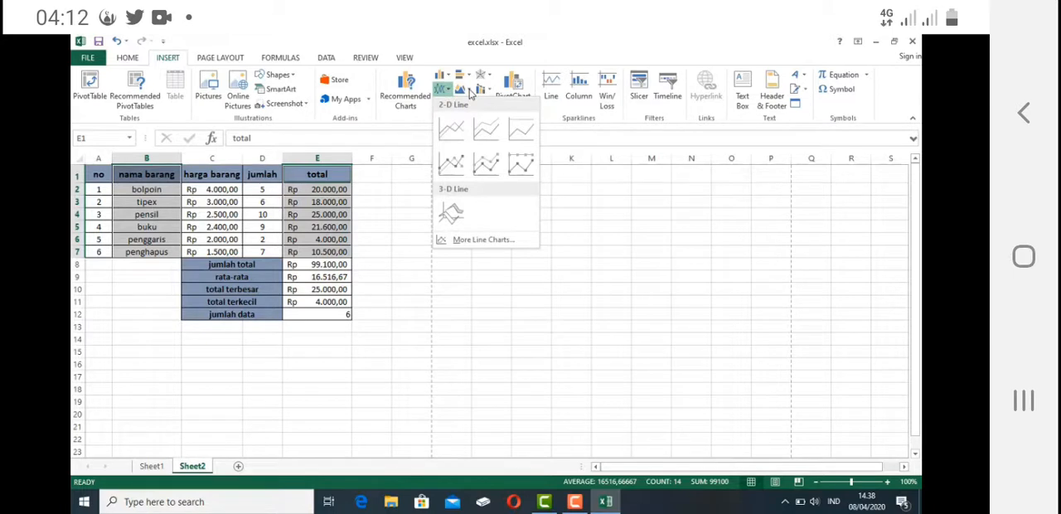
pyautogui.click(469, 92)
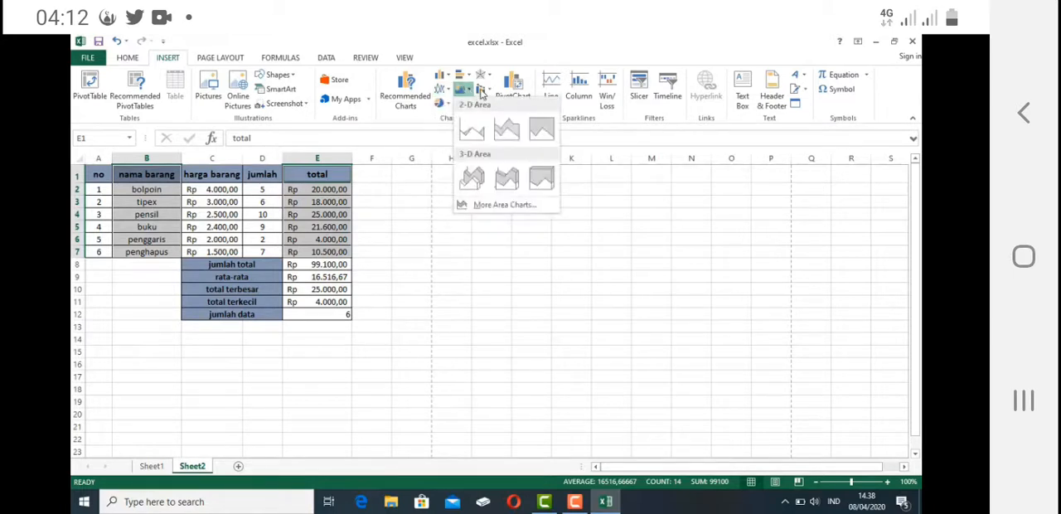
pyautogui.click(484, 90)
pyautogui.click(483, 89)
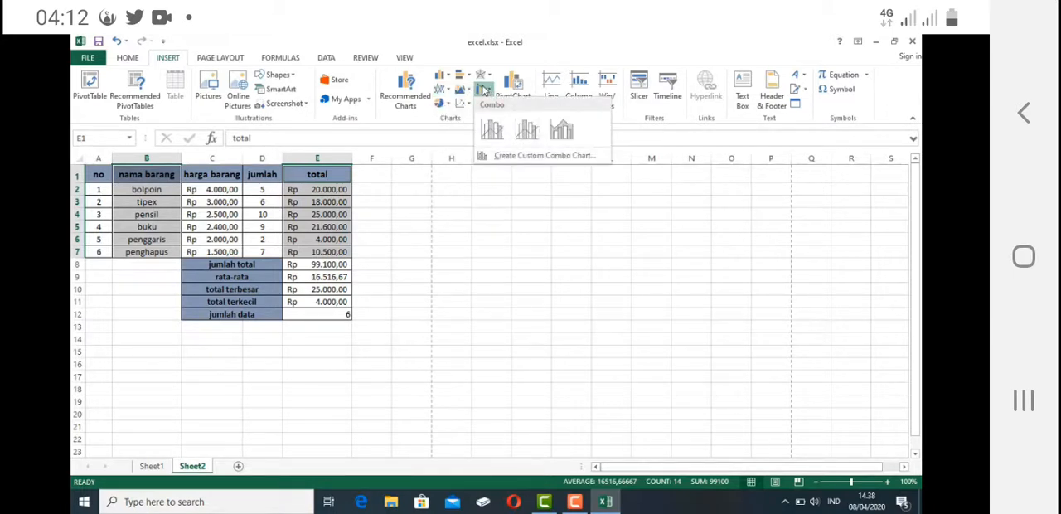
pyautogui.click(446, 103)
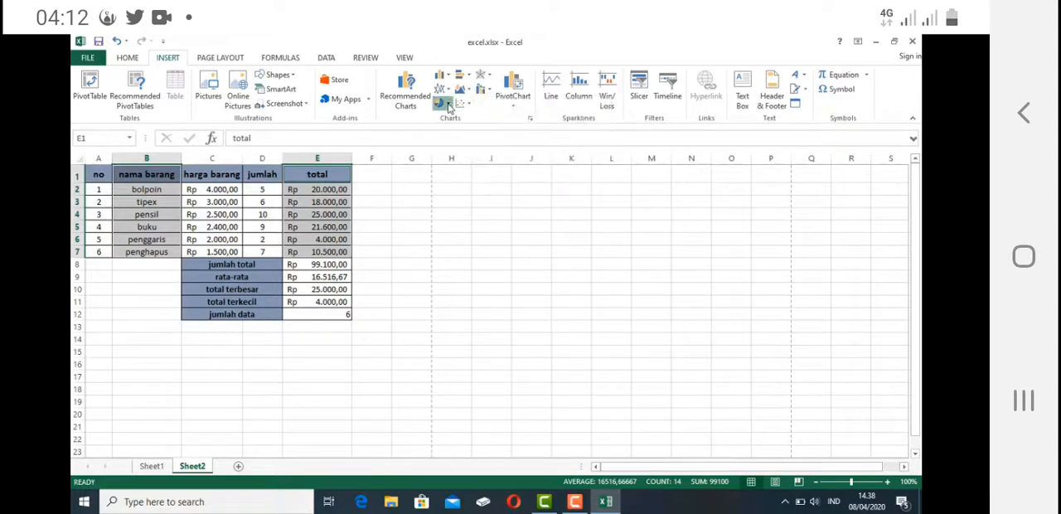
pyautogui.click(446, 103)
pyautogui.click(466, 104)
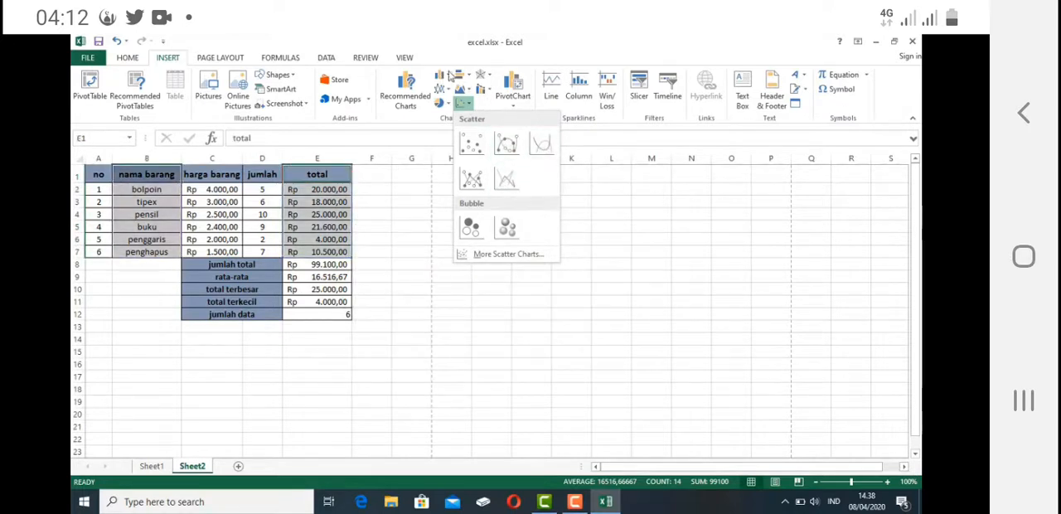
# - Insert a 3-D clustered column chart of total per nama barang and move it into the empty area beside the table
pyautogui.click(451, 75)
pyautogui.click(451, 76)
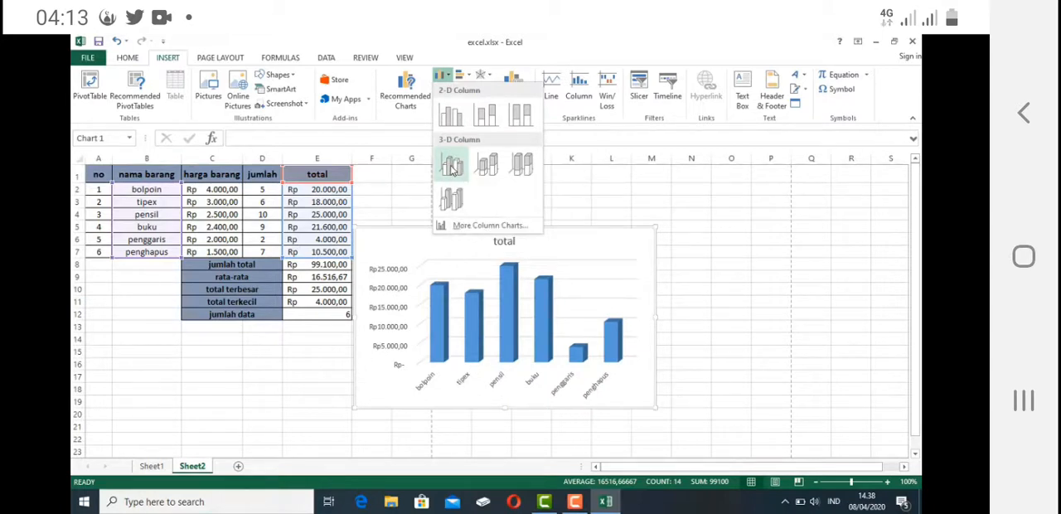
pyautogui.click(451, 166)
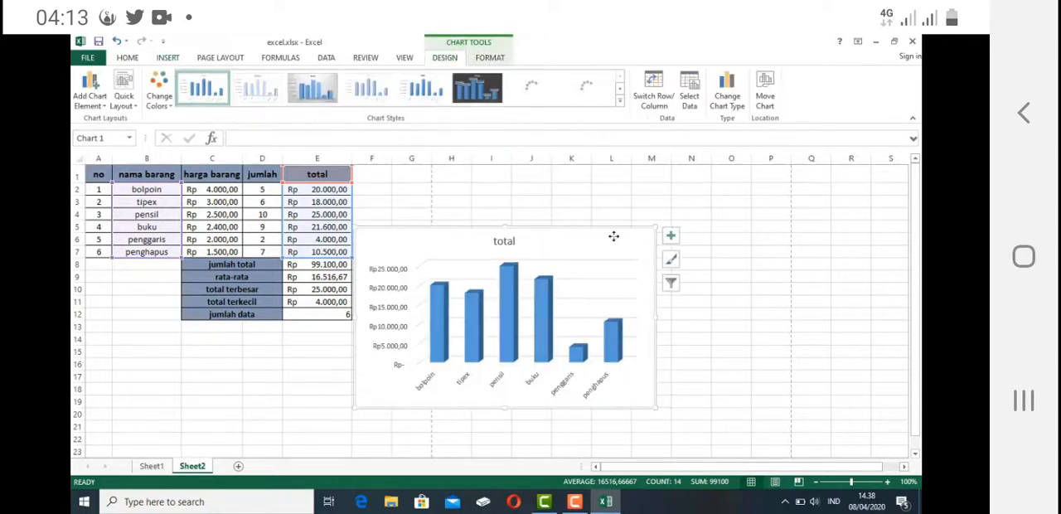
pyautogui.moveTo(613, 237); pyautogui.dragTo(652, 194)
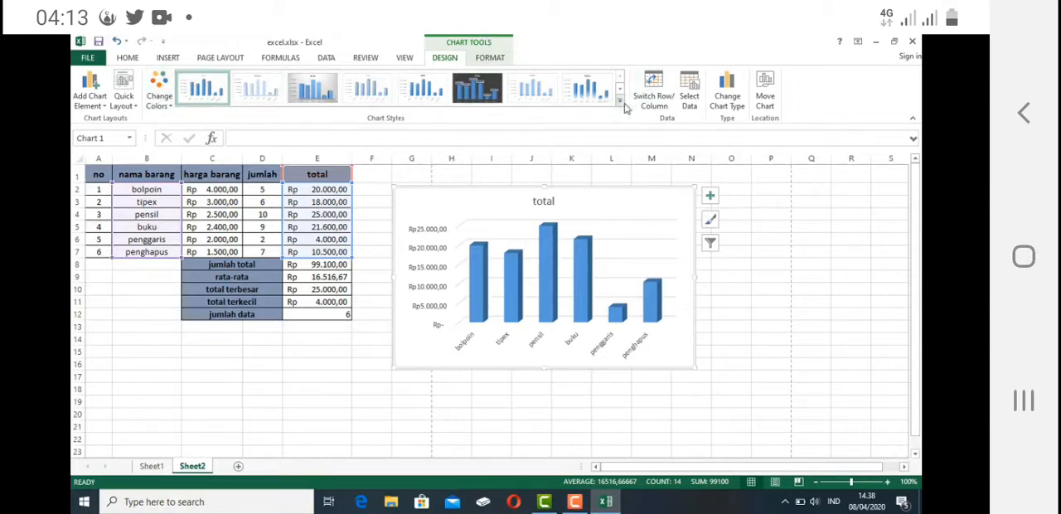
# - Fill the chart's data columns with dark green, and replace that fill with the dark blue theme colour
pyautogui.click(489, 59)
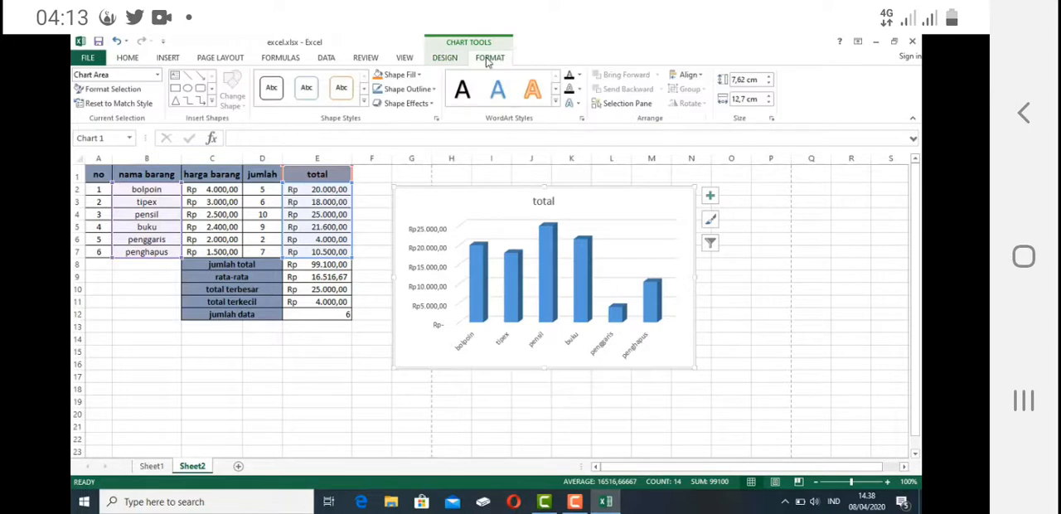
pyautogui.click(477, 252)
pyautogui.click(401, 74)
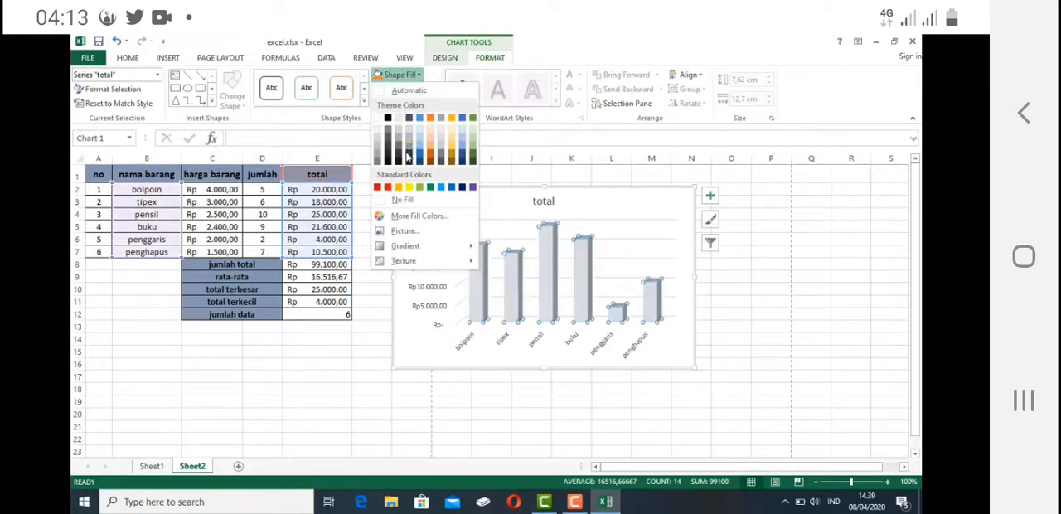
pyautogui.click(472, 162)
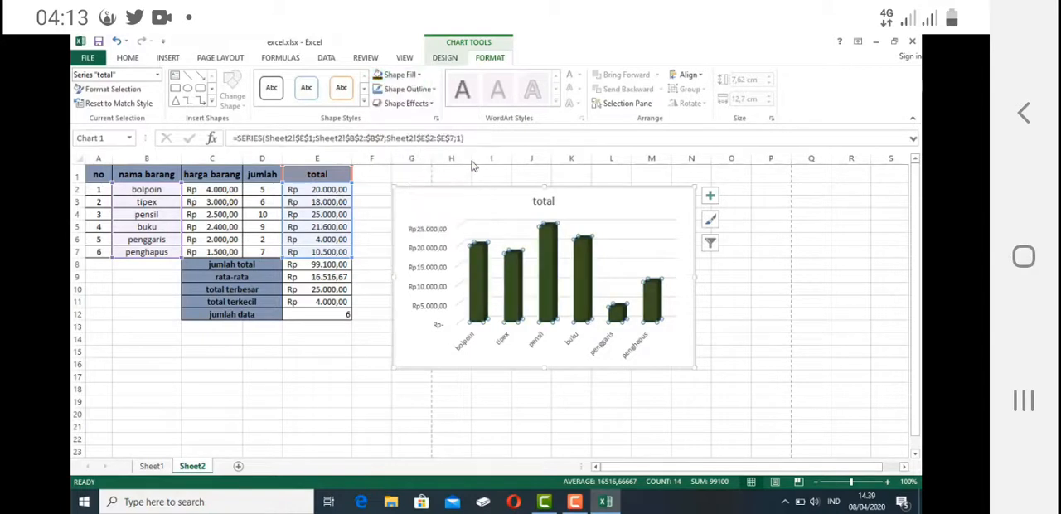
pyautogui.click(412, 75)
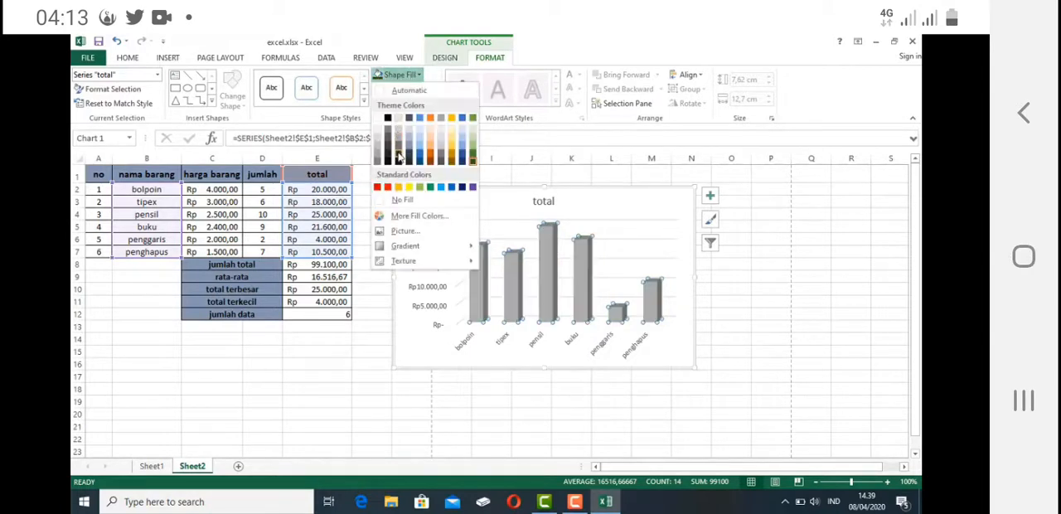
pyautogui.click(420, 162)
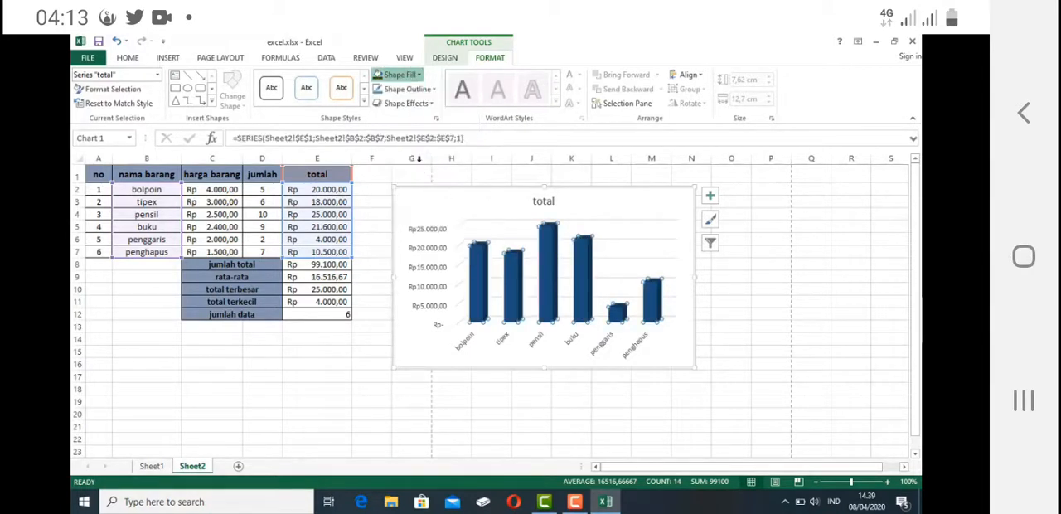
# - Fill the chart area background with a light blue-gray theme colour
pyautogui.click(627, 200)
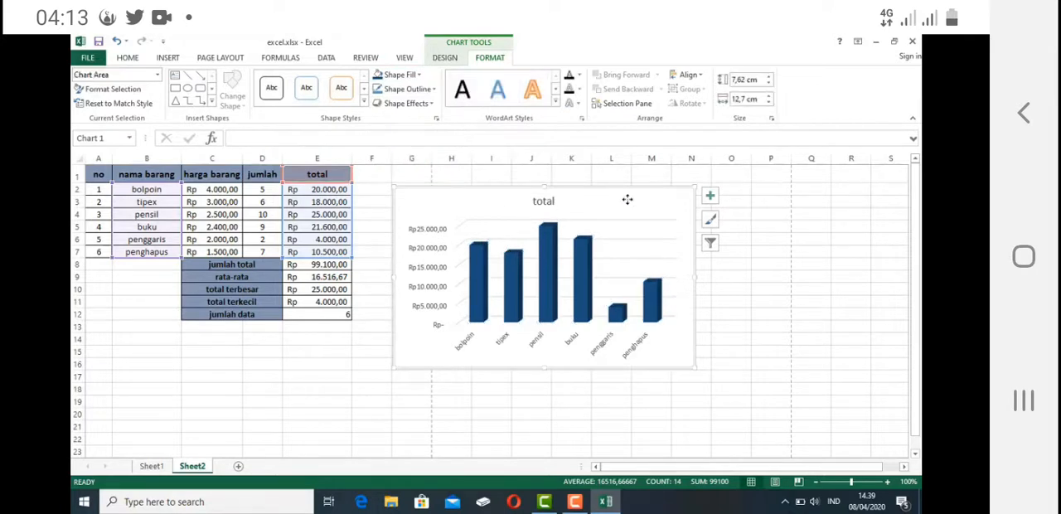
pyautogui.click(398, 75)
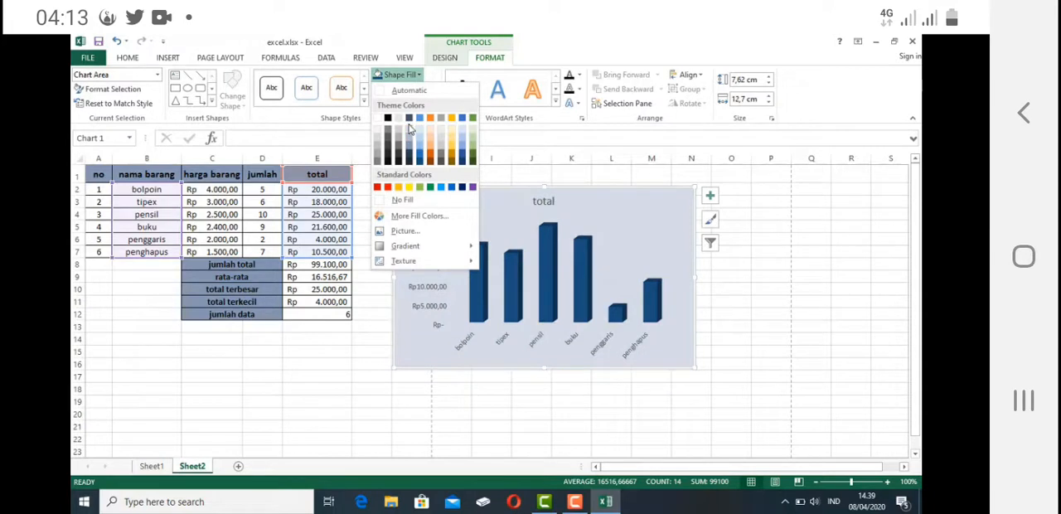
pyautogui.click(408, 126)
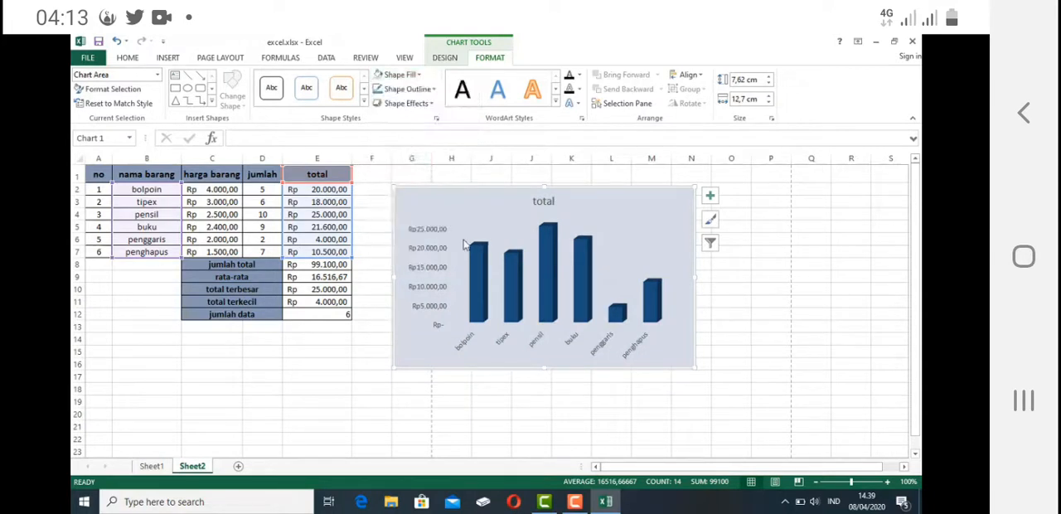
# - Apply the black WordArt style to the labels of both the horizontal category axis and the vertical value axis
pyautogui.click(463, 345)
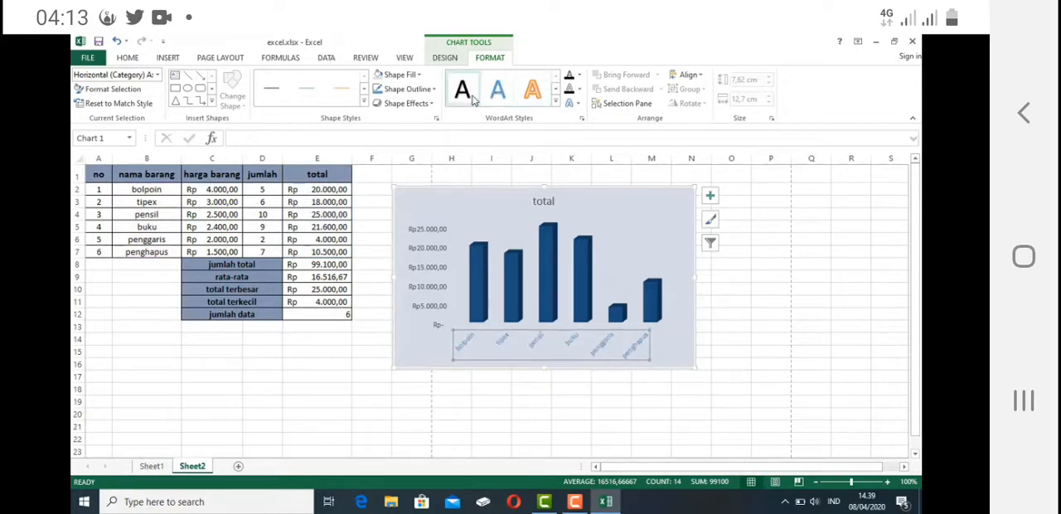
pyautogui.click(434, 238)
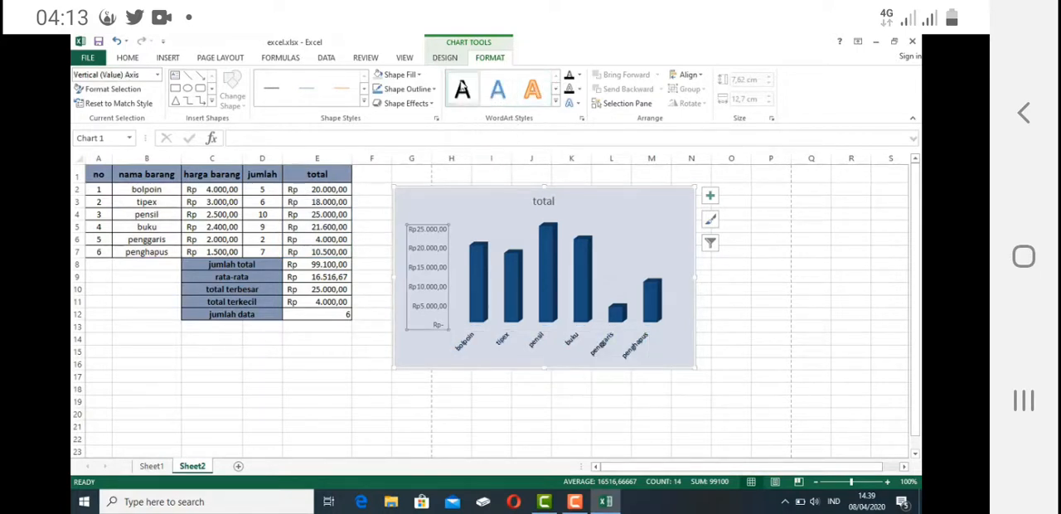
pyautogui.click(463, 87)
pyautogui.click(439, 206)
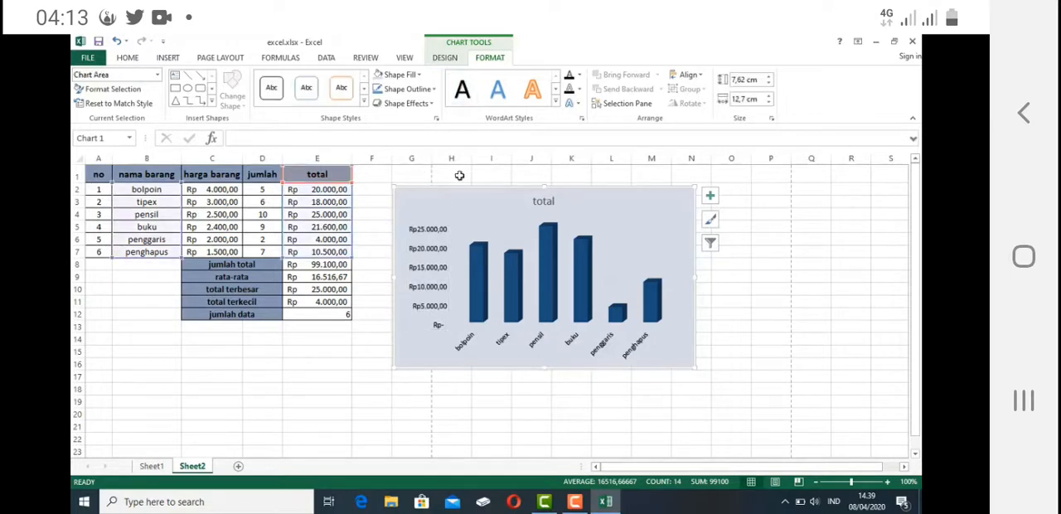
# - Examine the chart elements that can be added, including axes, axis titles, chart title and legend positions
pyautogui.click(448, 58)
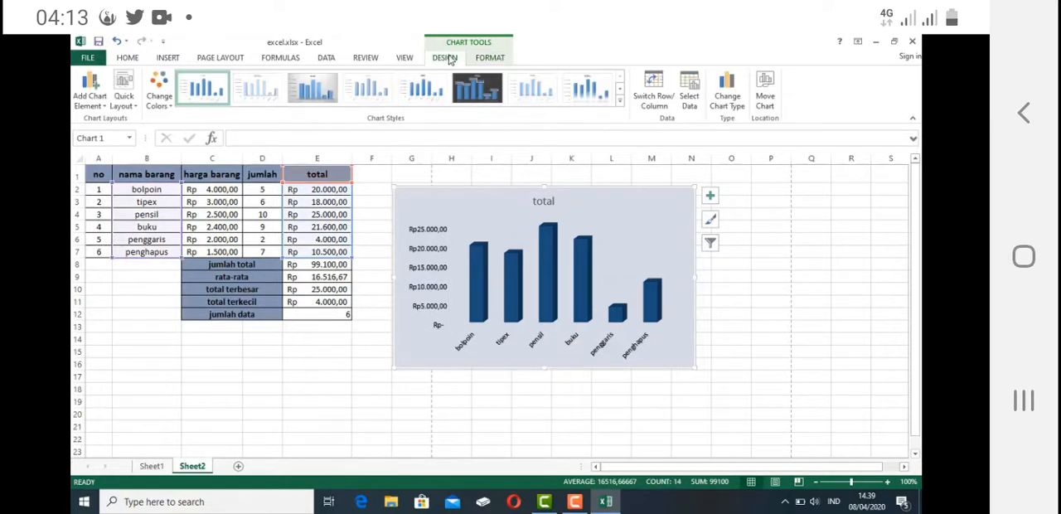
pyautogui.click(91, 104)
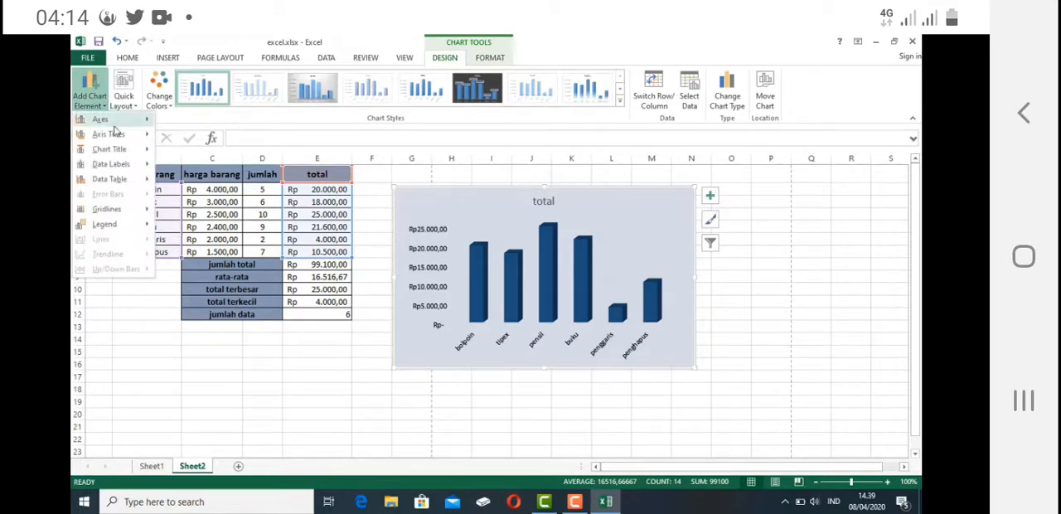
pyautogui.moveTo(108, 122)
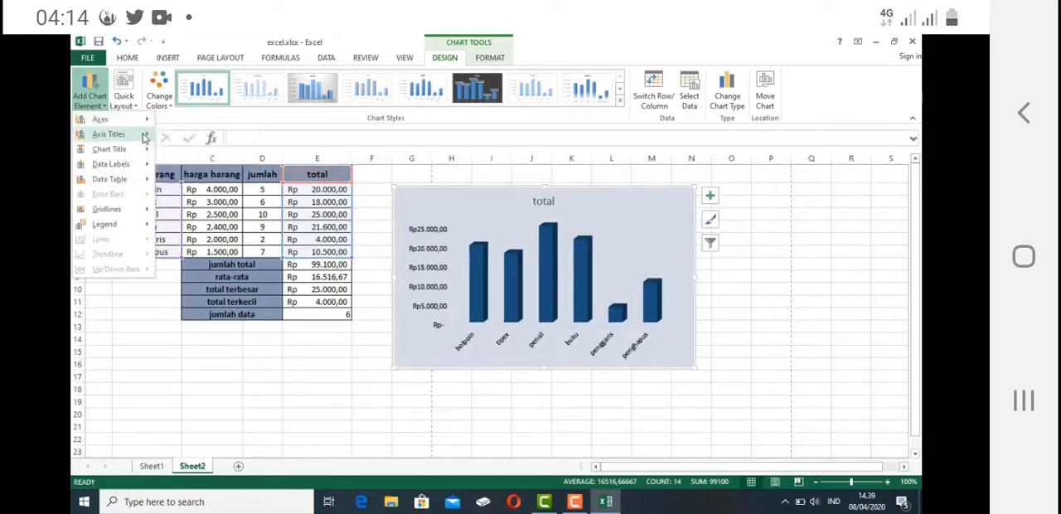
pyautogui.moveTo(142, 135)
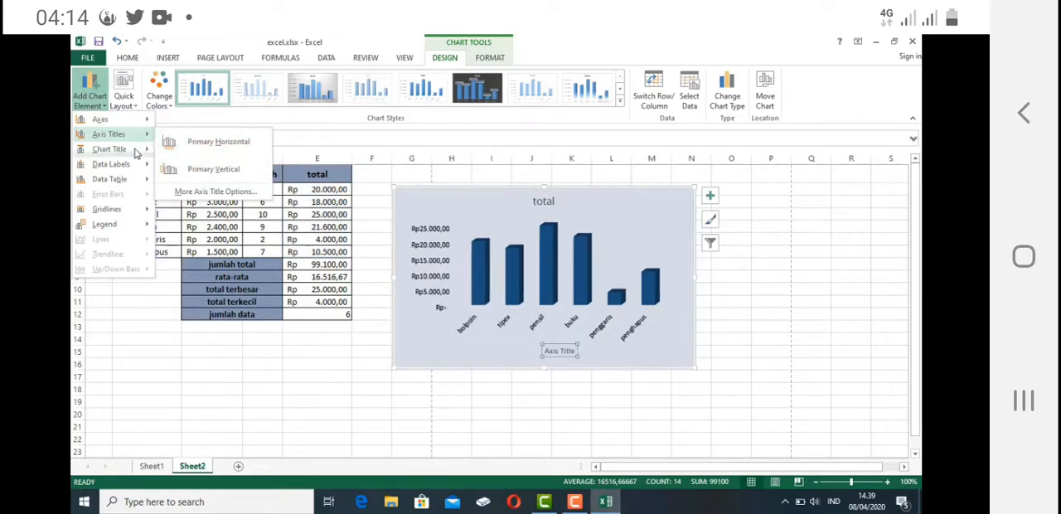
pyautogui.moveTo(137, 151)
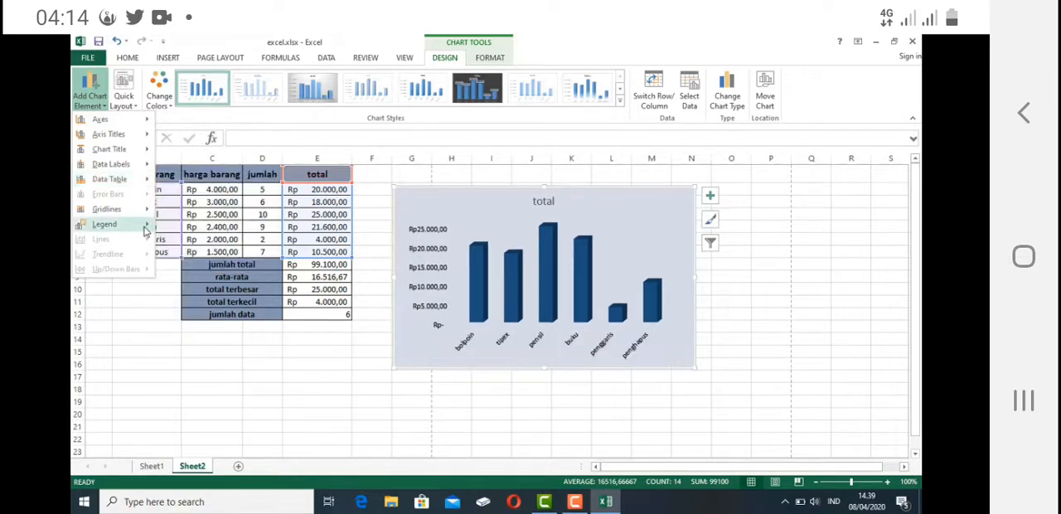
pyautogui.moveTo(146, 225)
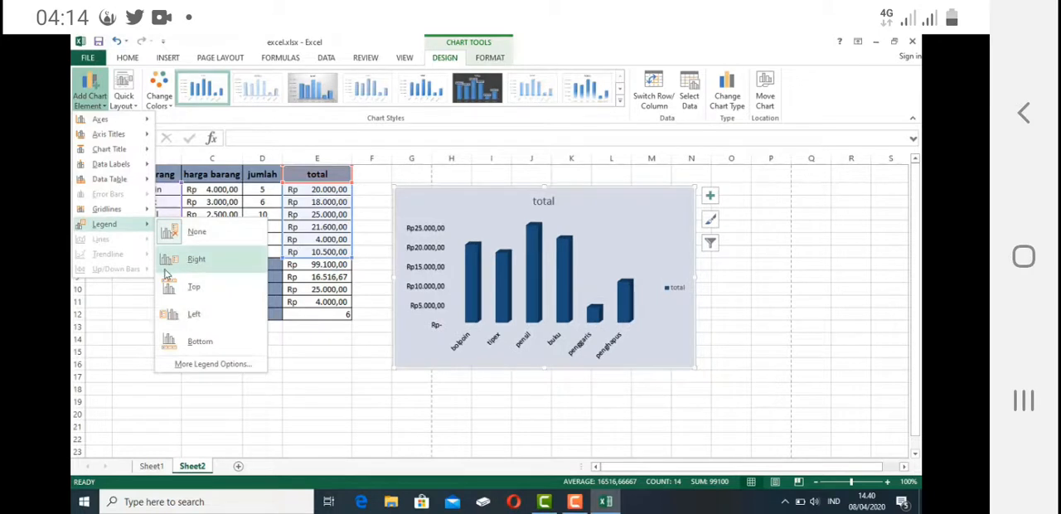
pyautogui.click(110, 317)
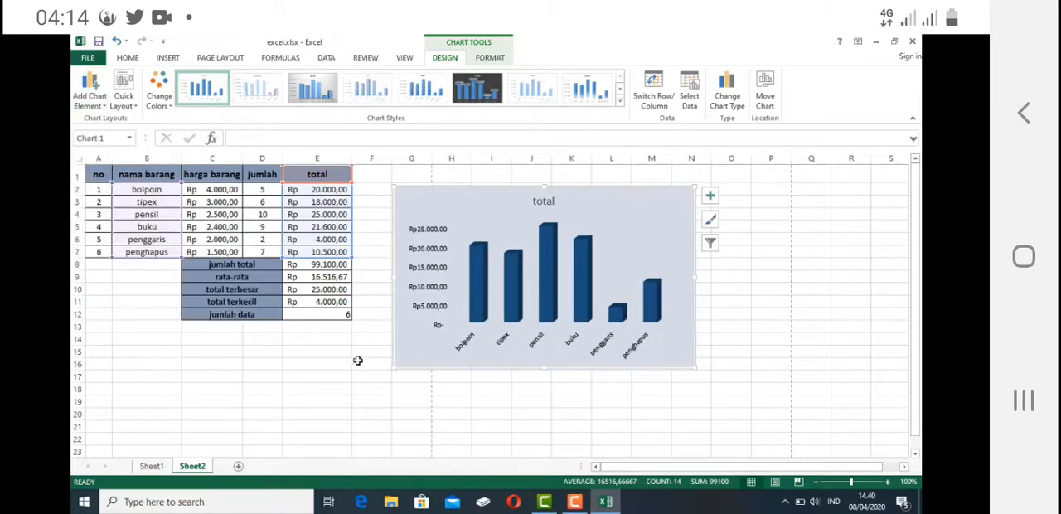
pyautogui.click(357, 361)
pyautogui.click(276, 350)
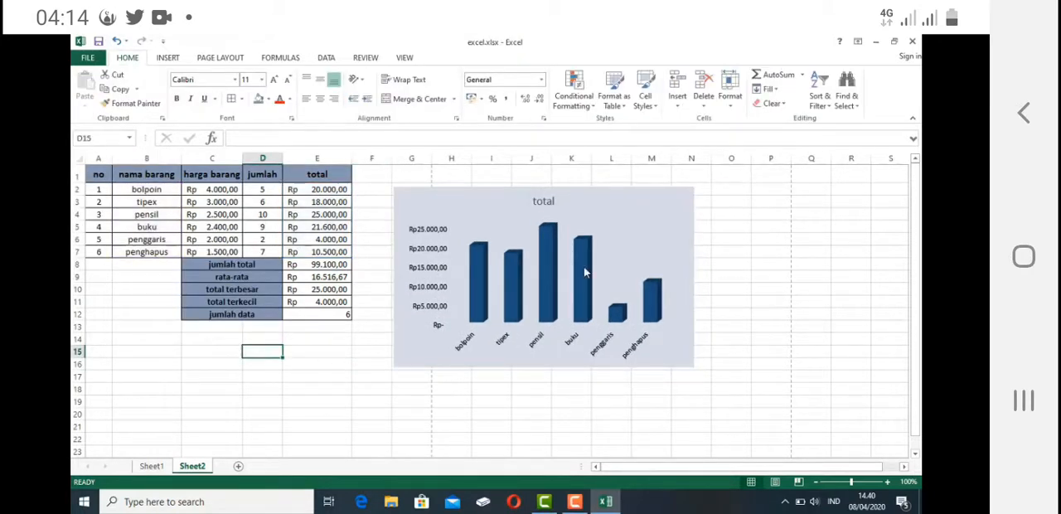
pyautogui.moveTo(584, 272)
pyautogui.click(554, 212)
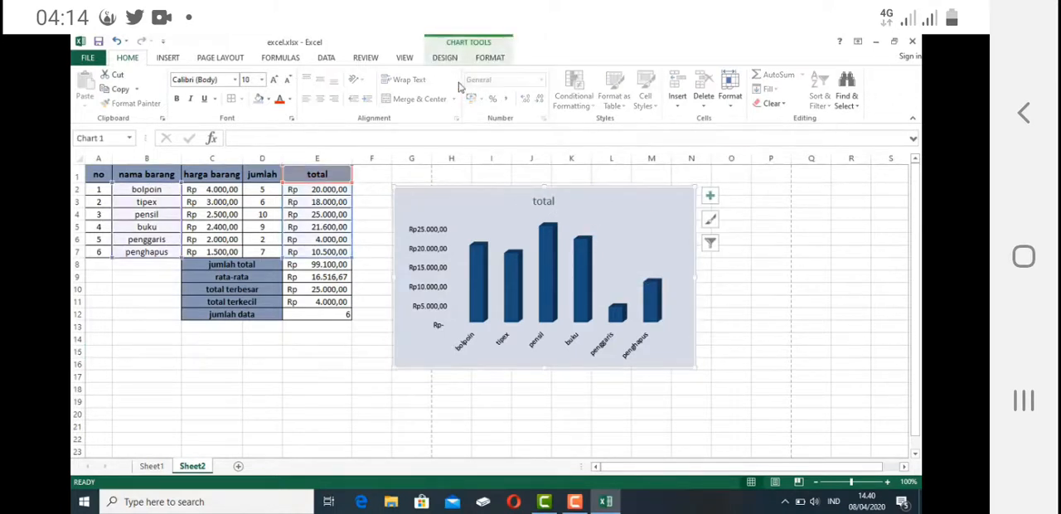
pyautogui.click(159, 368)
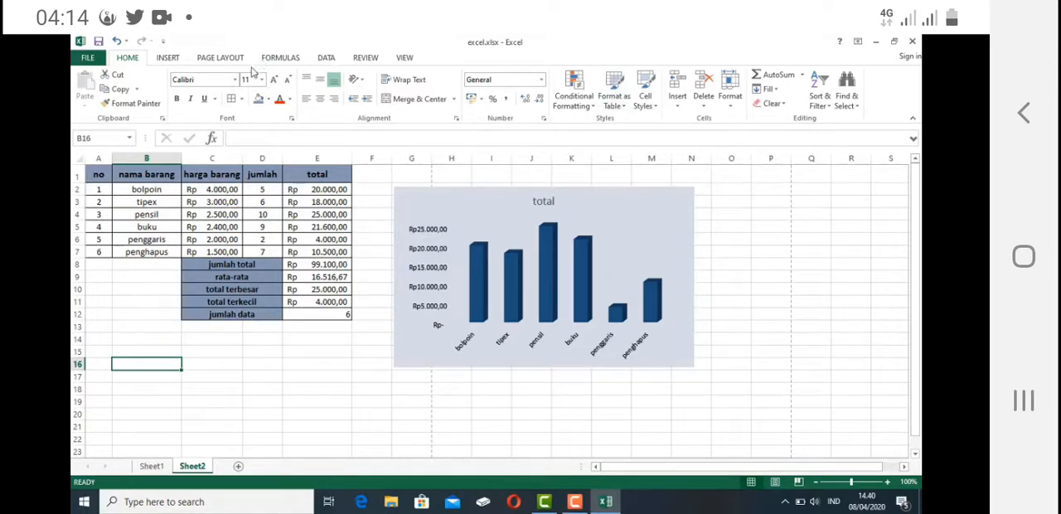
# - Open the print preview and set the page scaling to 70% of normal size
pyautogui.click(88, 58)
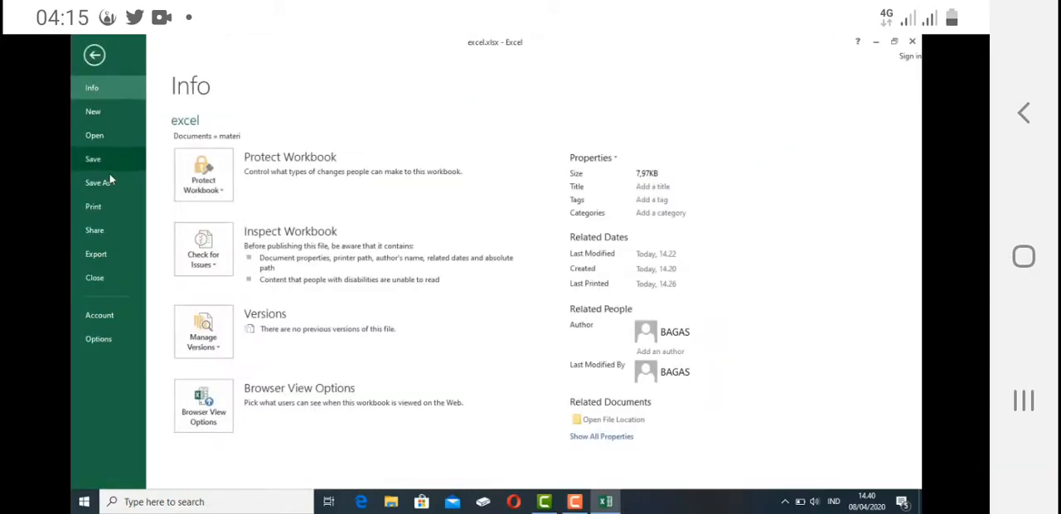
pyautogui.click(93, 208)
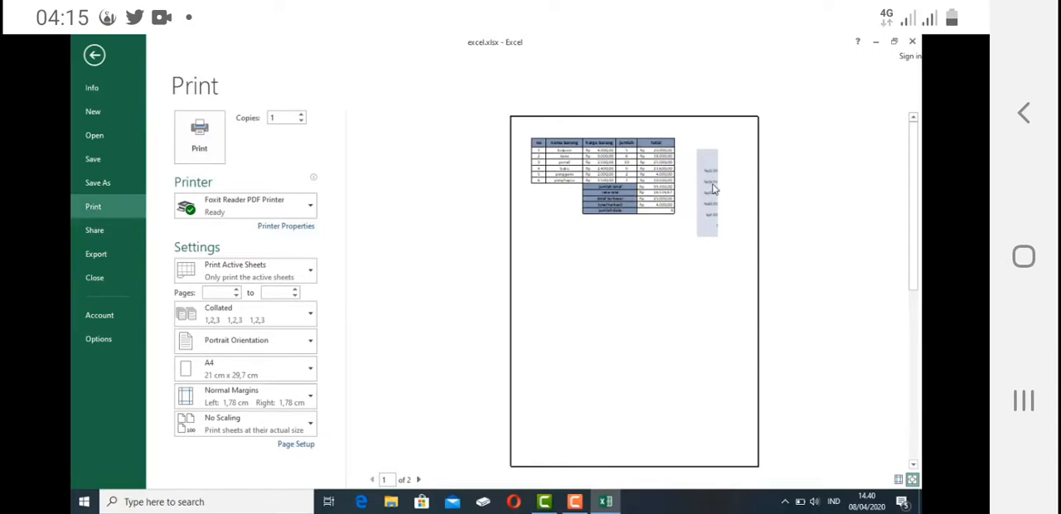
pyautogui.click(295, 445)
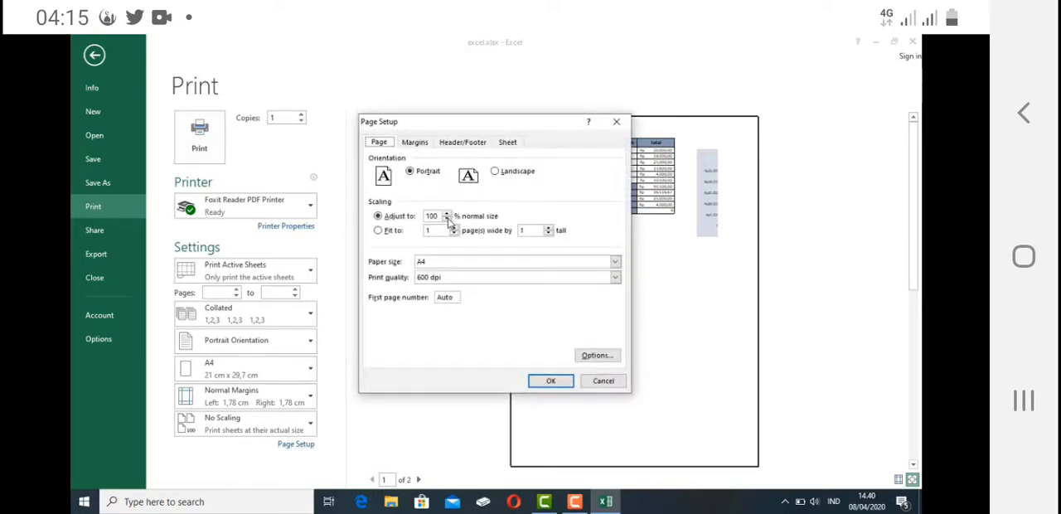
pyautogui.click(447, 219)
pyautogui.click(551, 383)
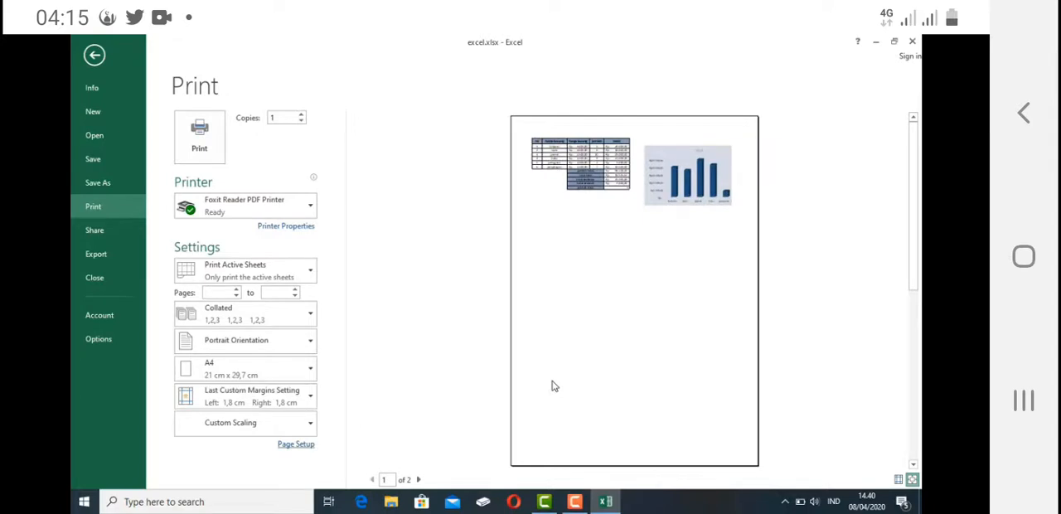
# - Reduce the page scaling to 65% of normal size
pyautogui.click(298, 443)
pyautogui.click(448, 220)
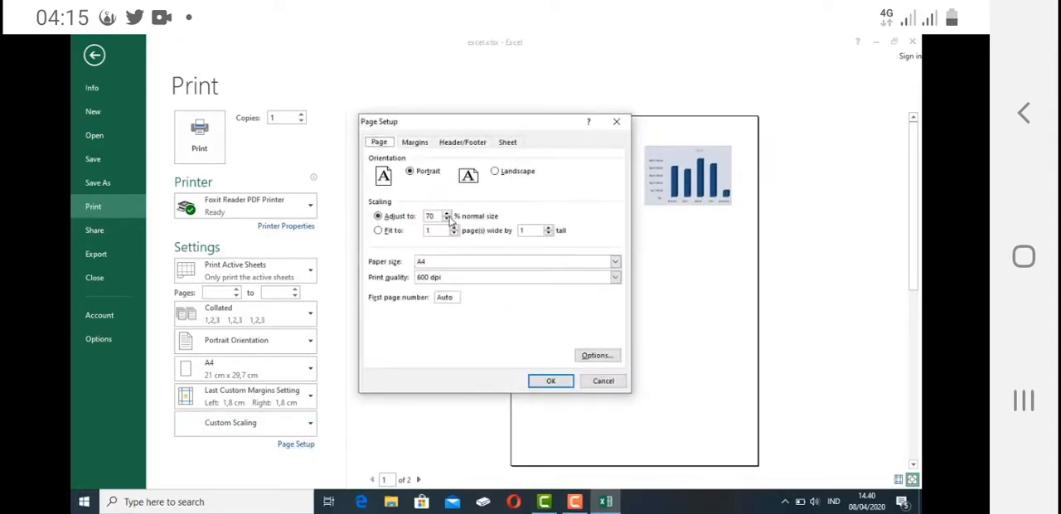
pyautogui.click(557, 382)
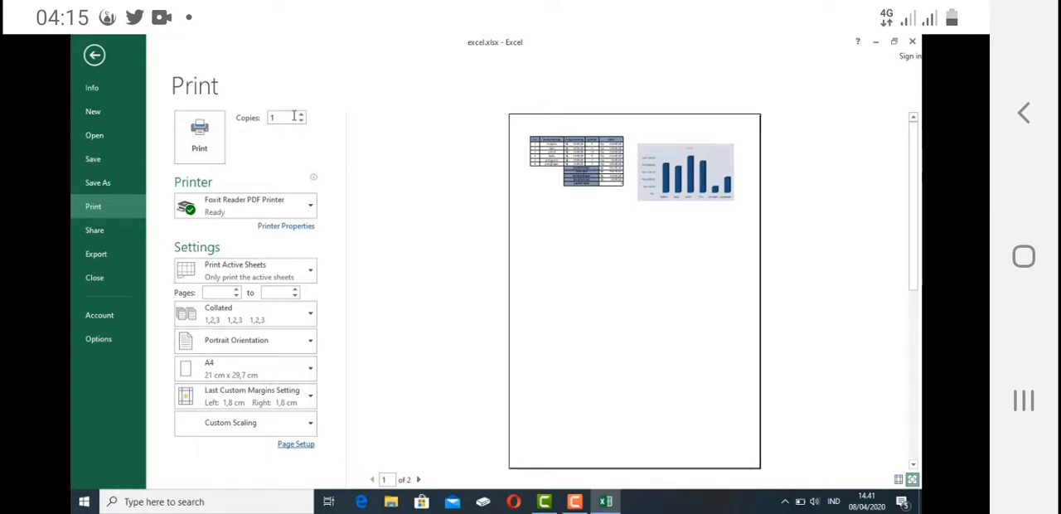
# - Review the available printers and the print range options, keeping Print Active Sheets selected
pyautogui.click(297, 213)
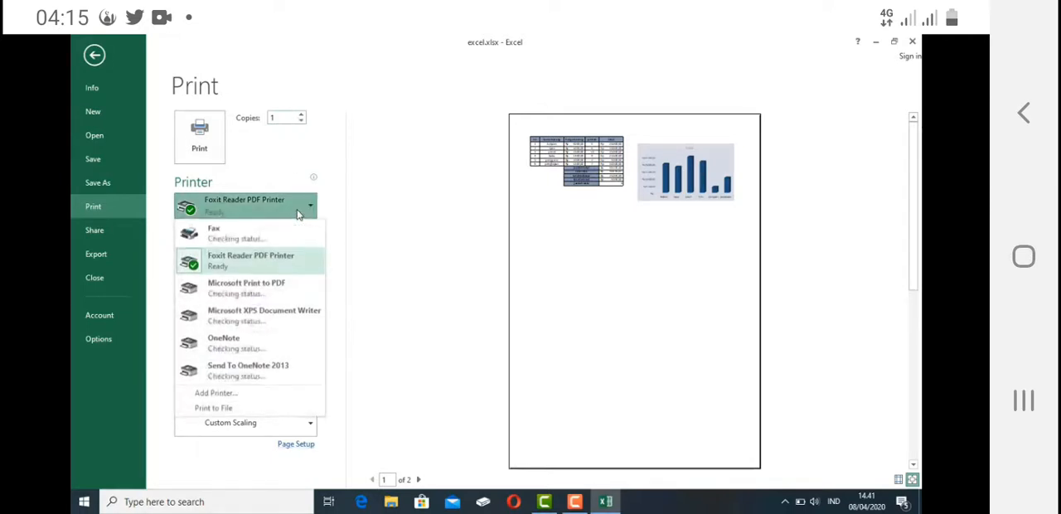
pyautogui.click(298, 213)
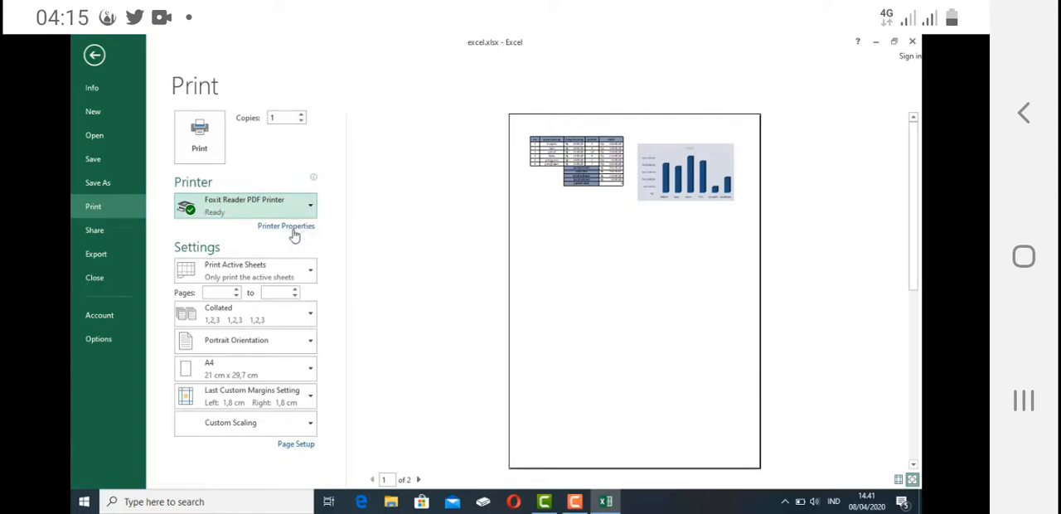
pyautogui.click(241, 268)
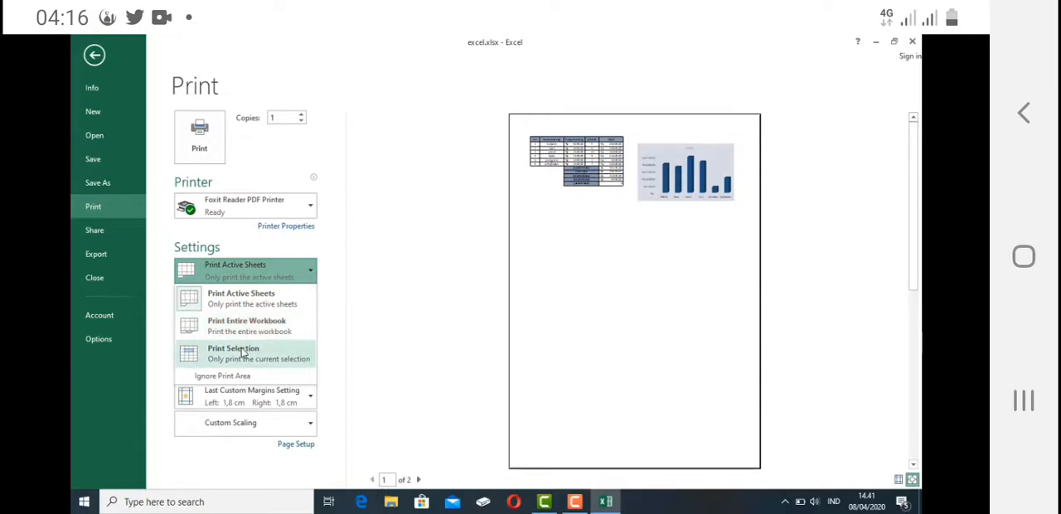
pyautogui.click(263, 303)
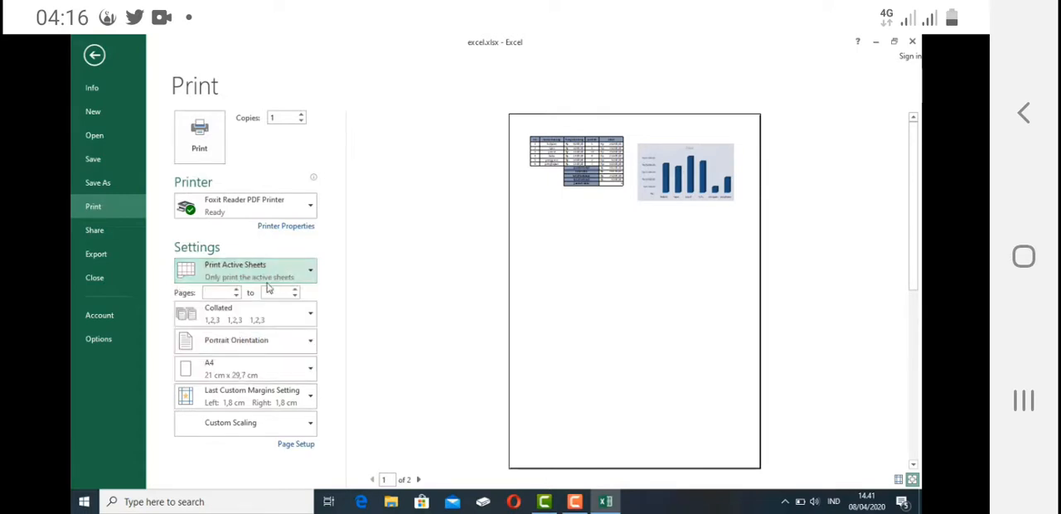
pyautogui.click(214, 293)
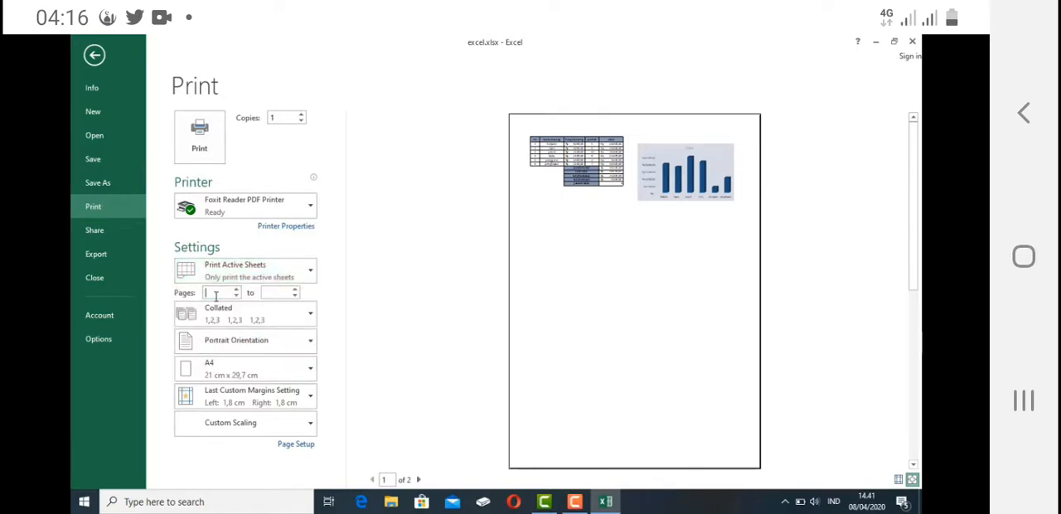
# - Change the print orientation to landscape
pyautogui.click(259, 340)
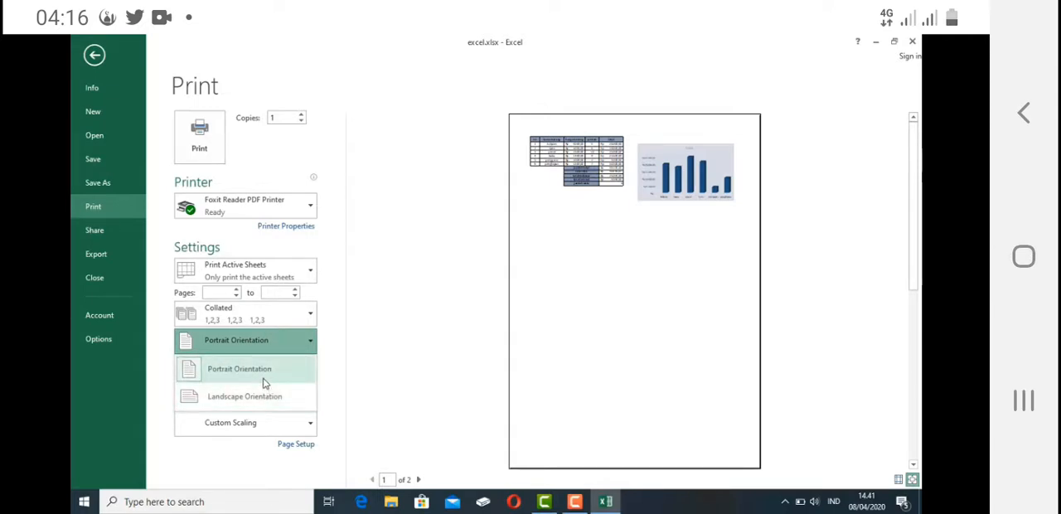
pyautogui.click(261, 395)
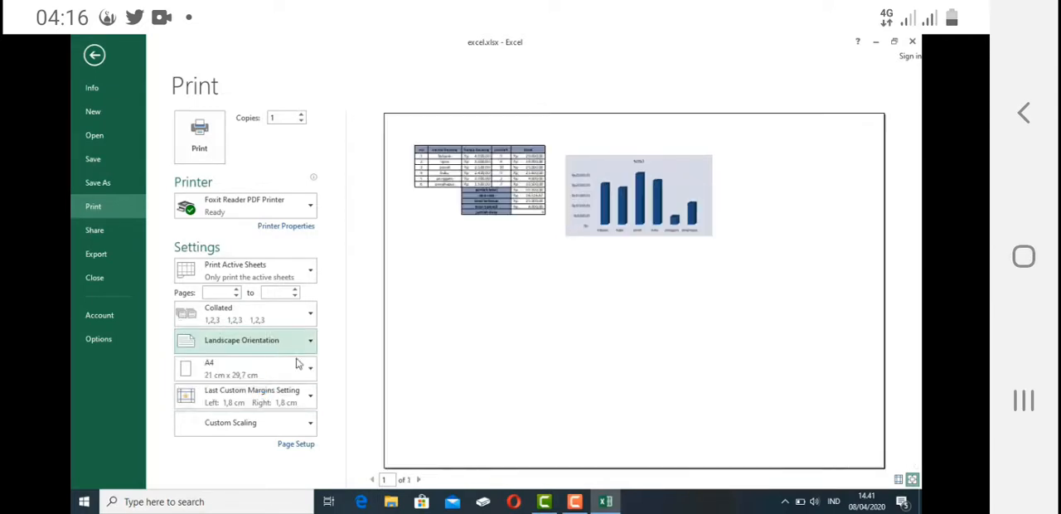
# - Review the available paper sizes and the custom page margin settings, keeping A4 and the current margins
pyautogui.click(296, 362)
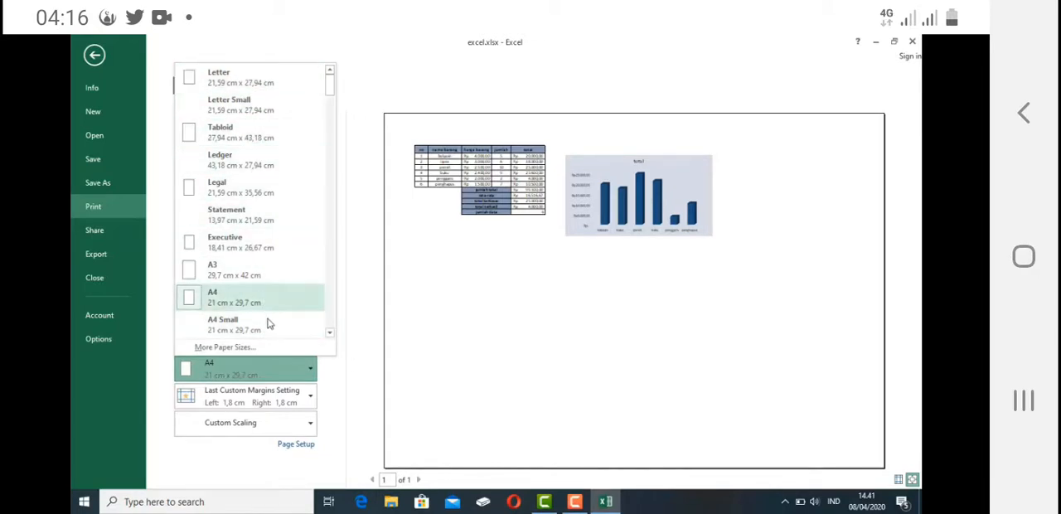
pyautogui.click(347, 336)
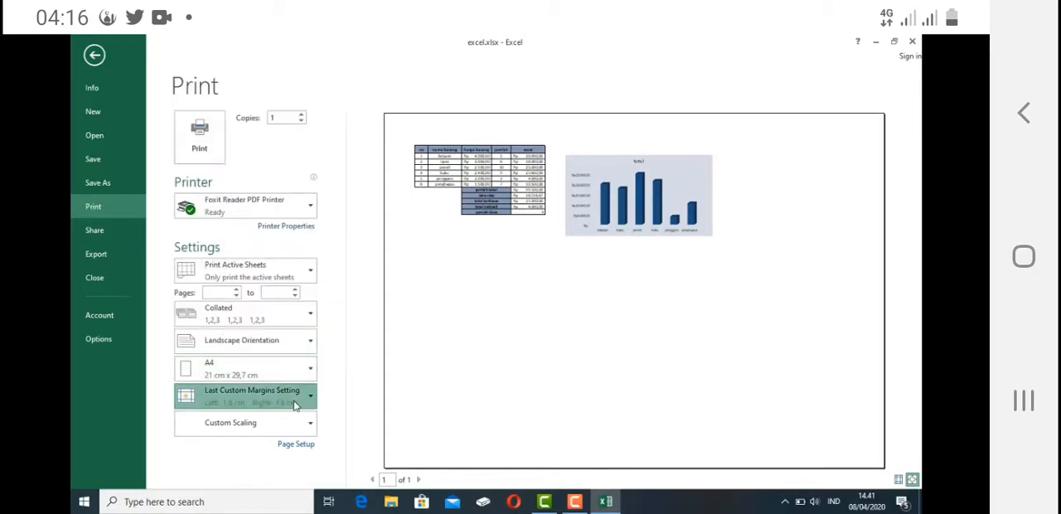
pyautogui.click(294, 403)
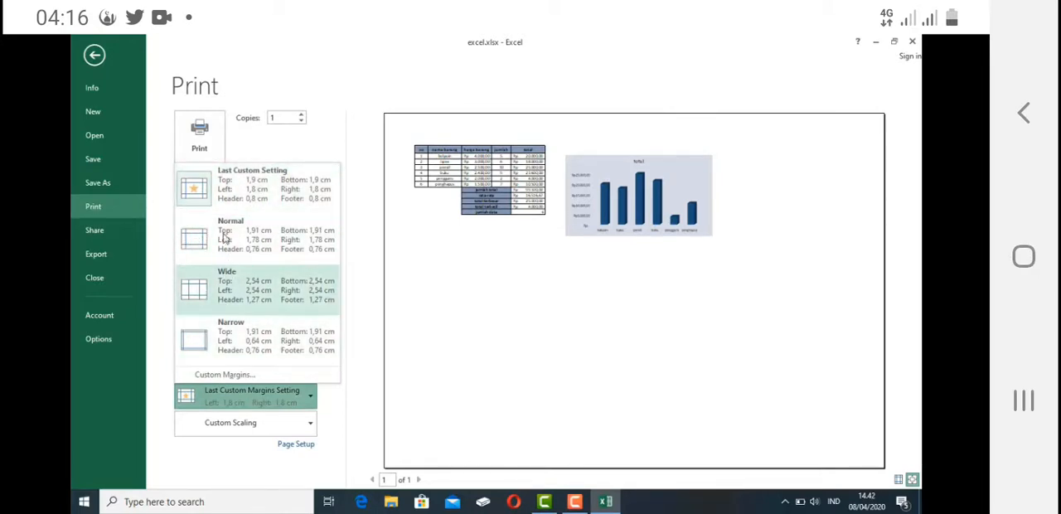
pyautogui.click(232, 375)
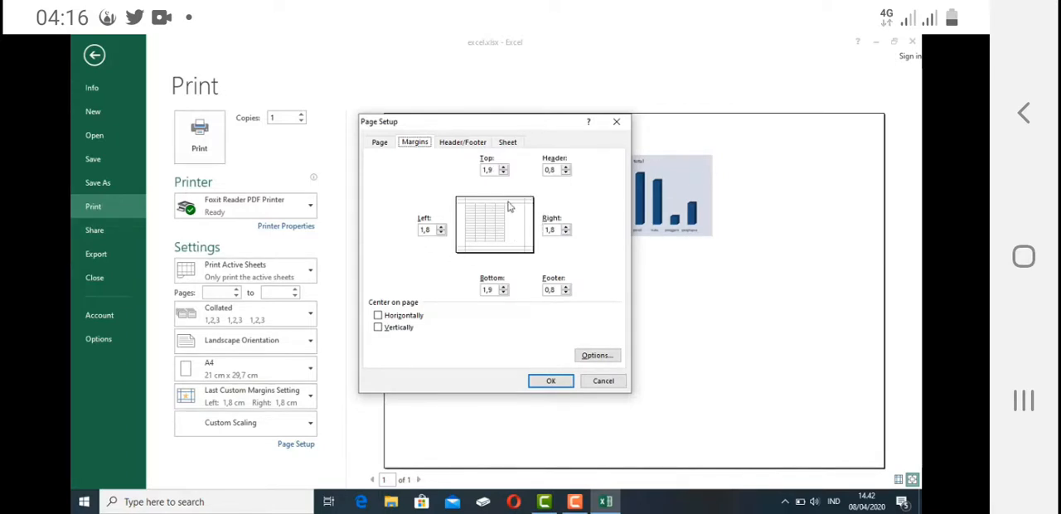
pyautogui.click(617, 386)
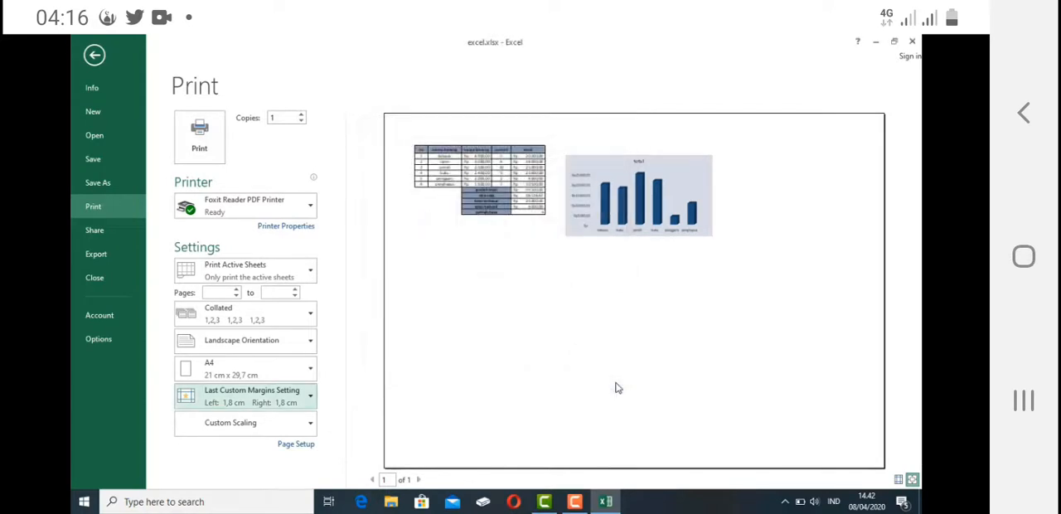
# - Add a custom page header with the text "praktek excel" in its left section
pyautogui.click(305, 446)
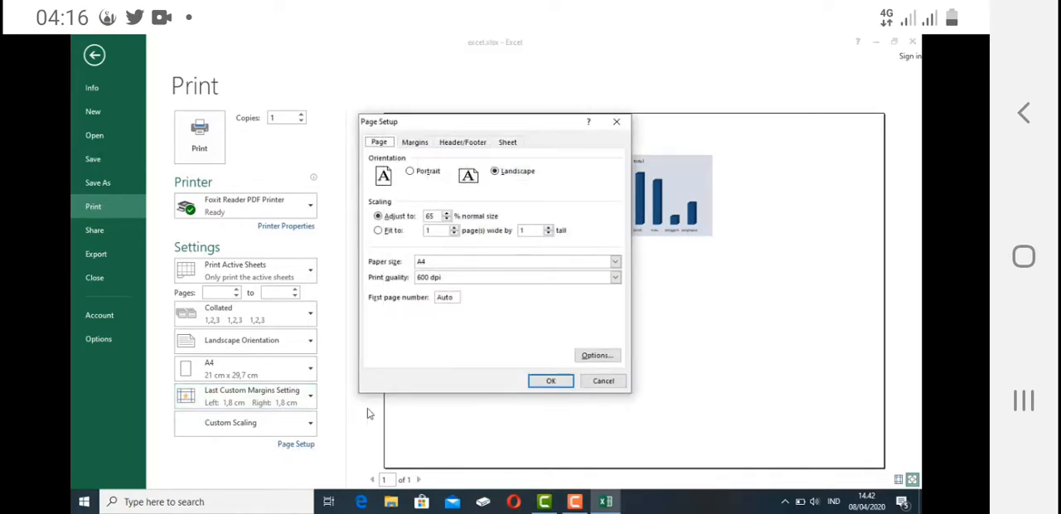
pyautogui.click(471, 143)
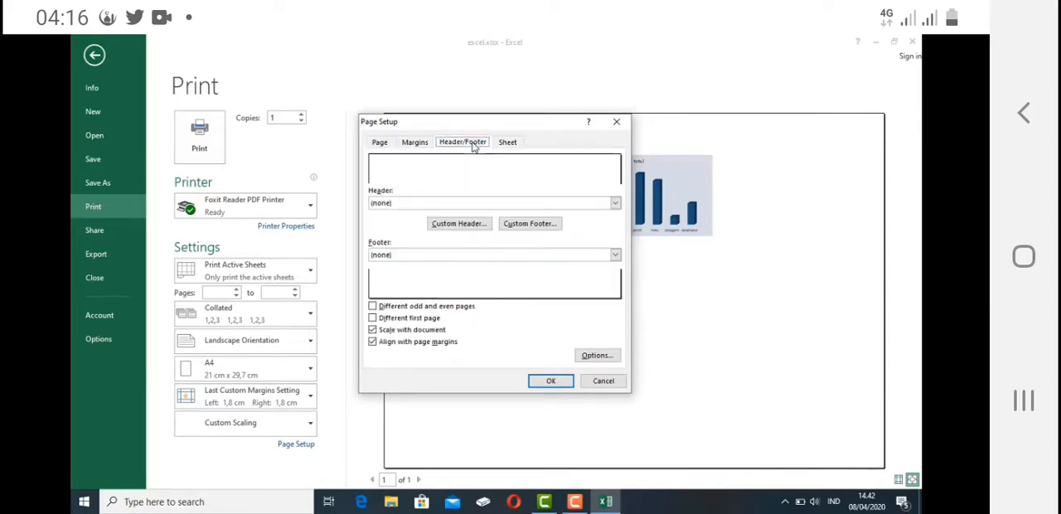
pyautogui.click(457, 224)
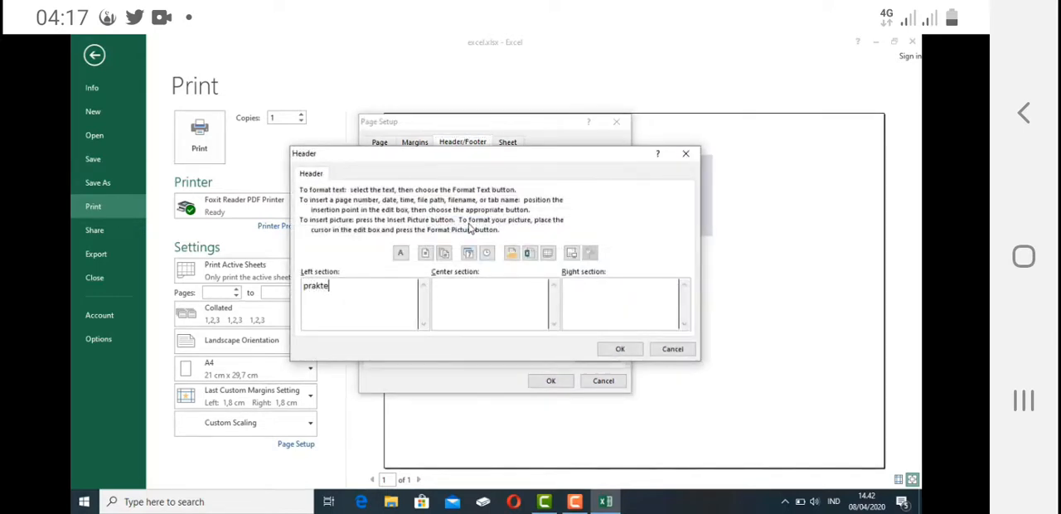
pyautogui.write('praktek excel')
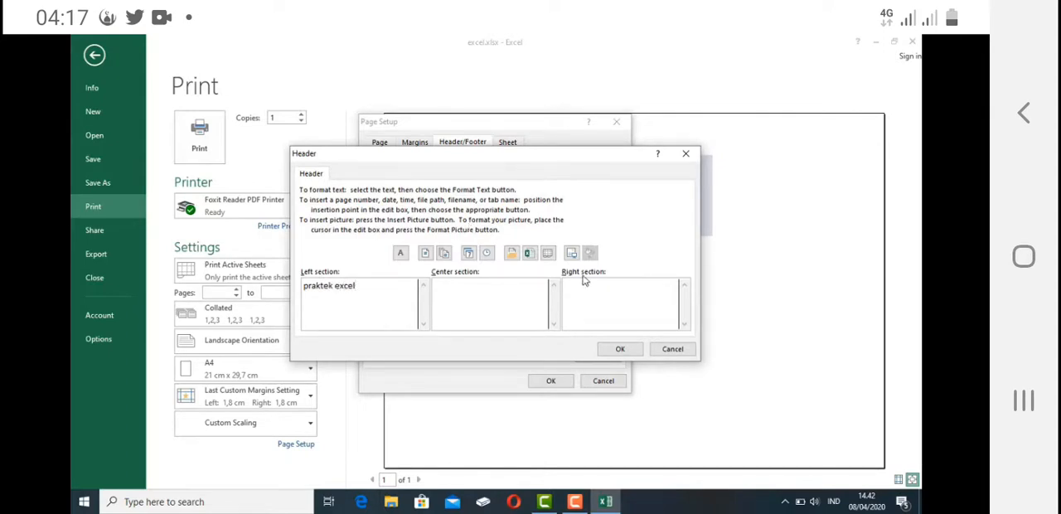
pyautogui.click(618, 349)
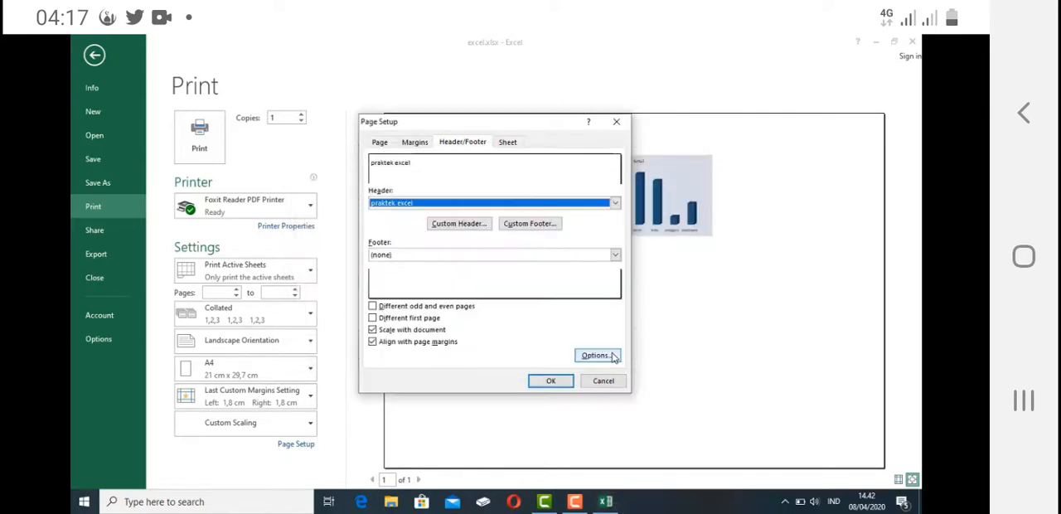
# - Insert the page number in the right section of a custom footer, apply the page setup, and return to the worksheet
pyautogui.click(615, 255)
pyautogui.click(564, 256)
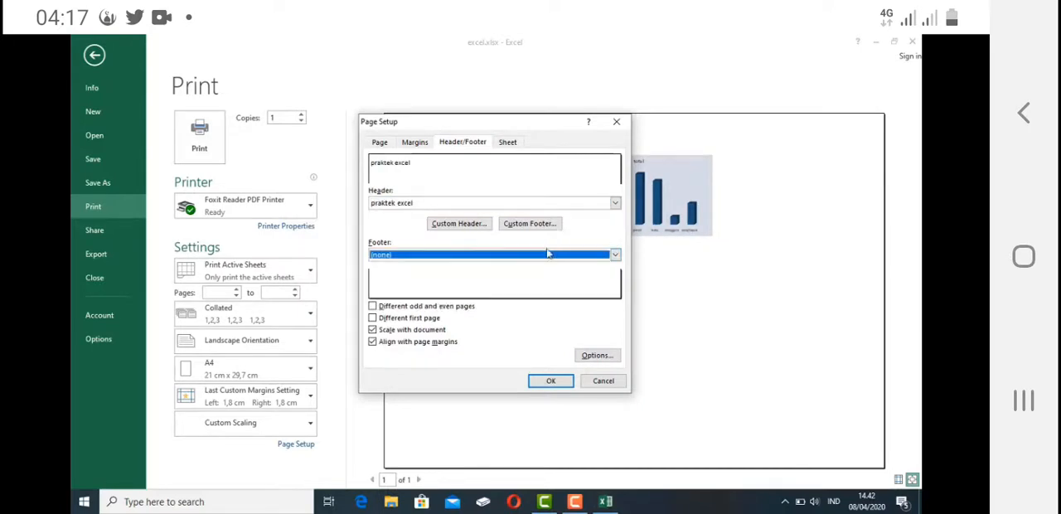
pyautogui.click(509, 226)
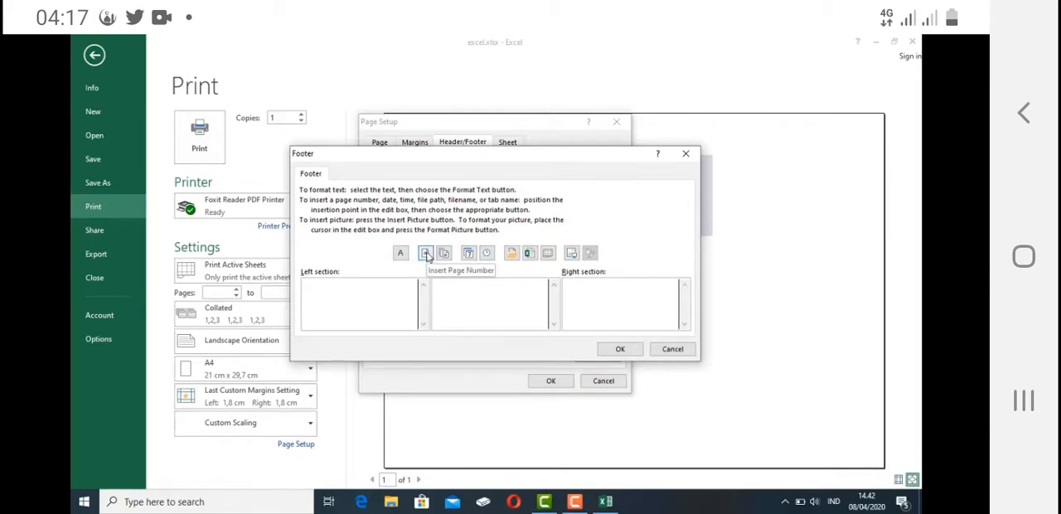
pyautogui.click(426, 255)
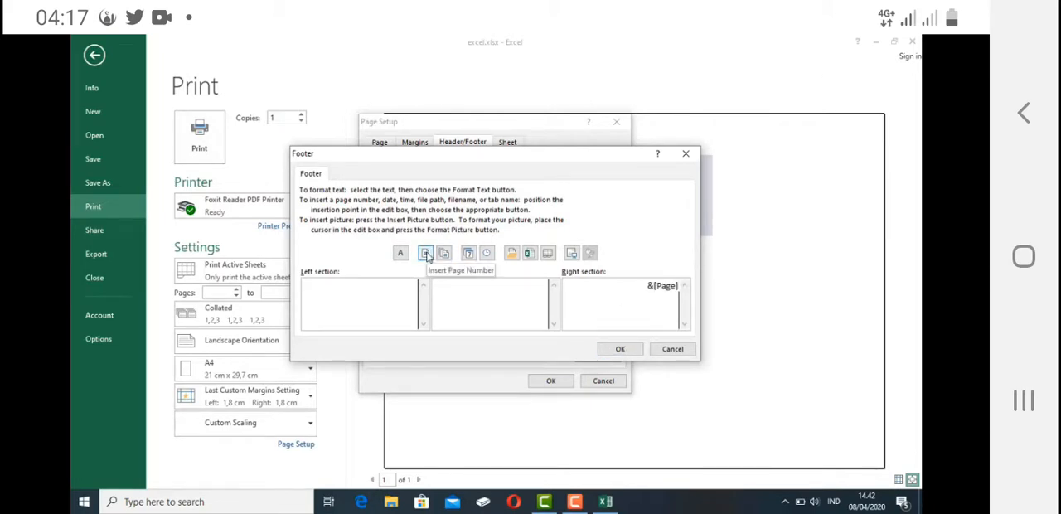
pyautogui.click(635, 351)
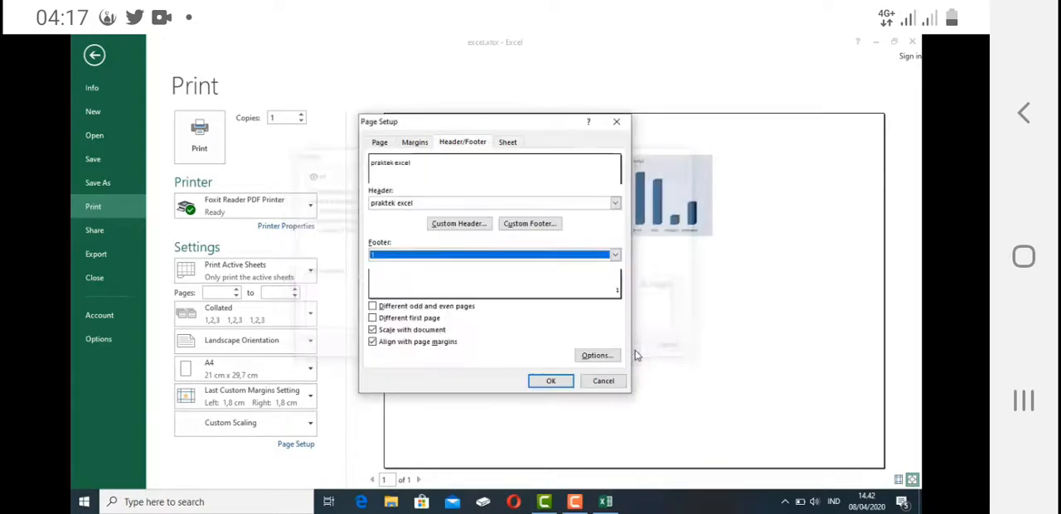
pyautogui.click(552, 382)
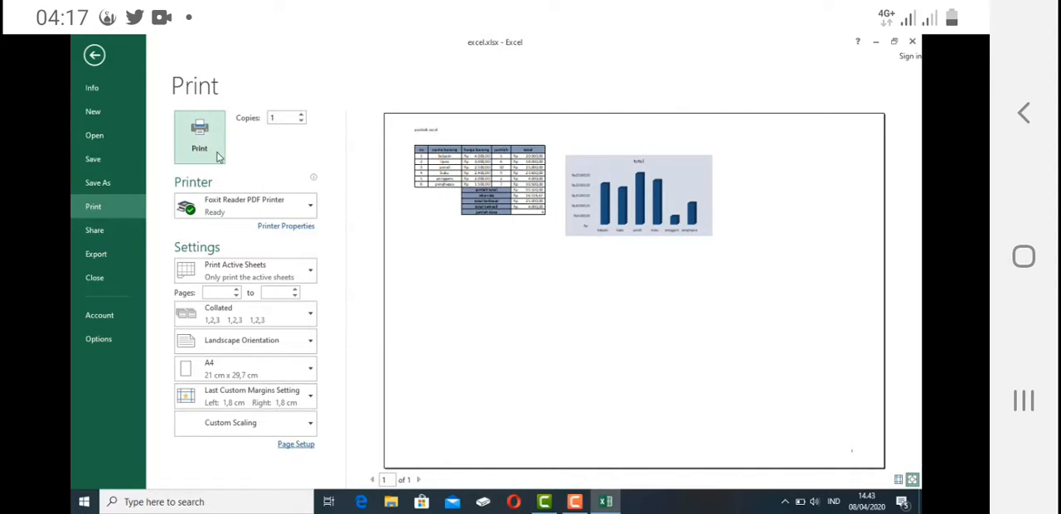
pyautogui.click(96, 47)
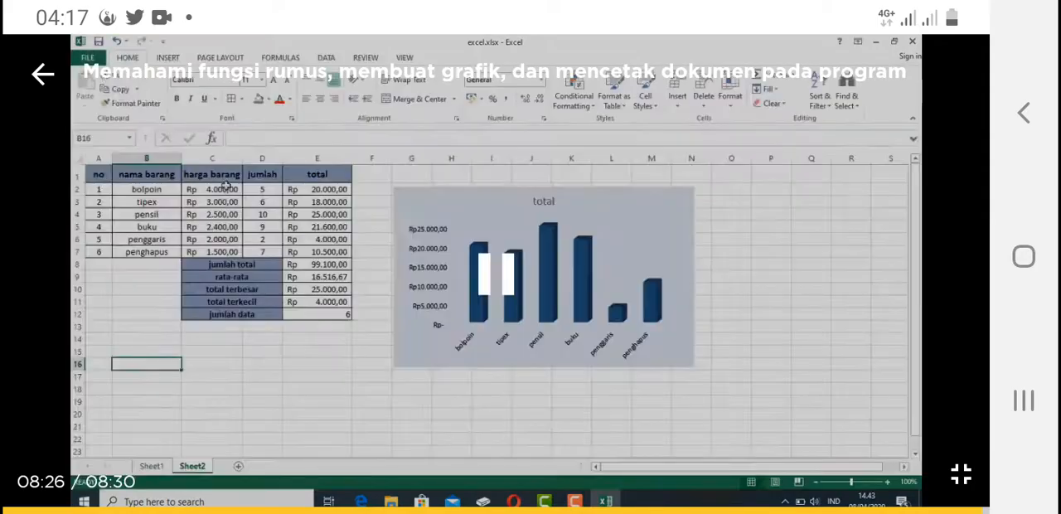
pyautogui.moveTo(496, 7); pyautogui.dragTo(496, 257)
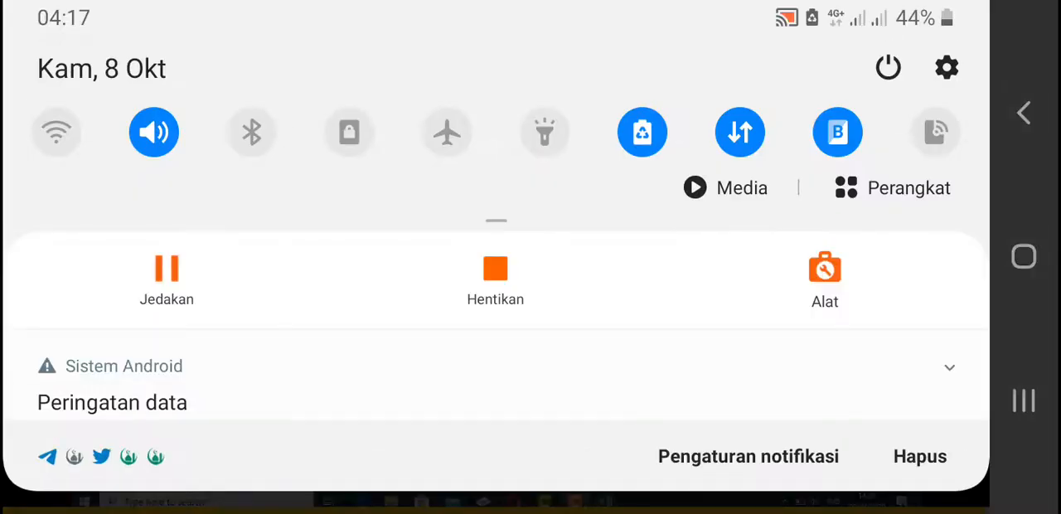